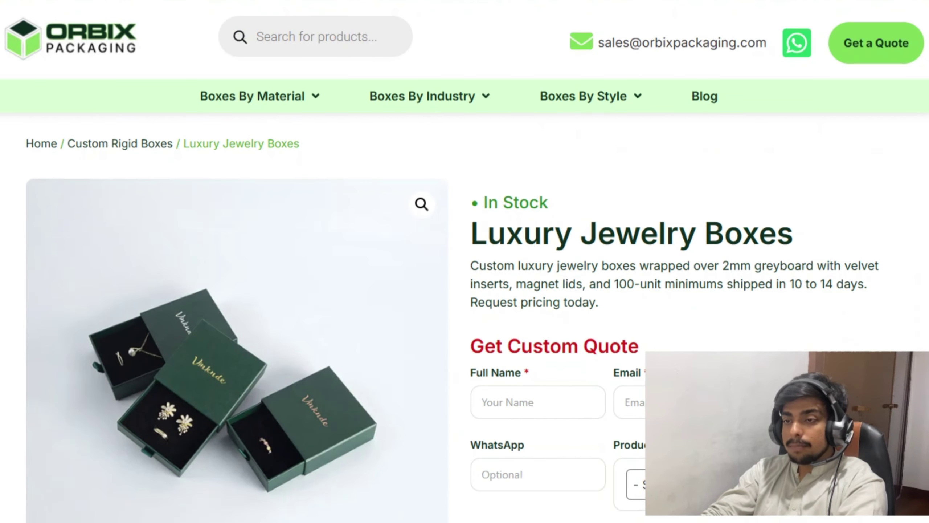
- Examine the Luxury Jewelry Boxes product page, including its image gallery, short description and custom quote form
scroll(464, 270, "down", 4)
scroll(465, 271, "up", 4)
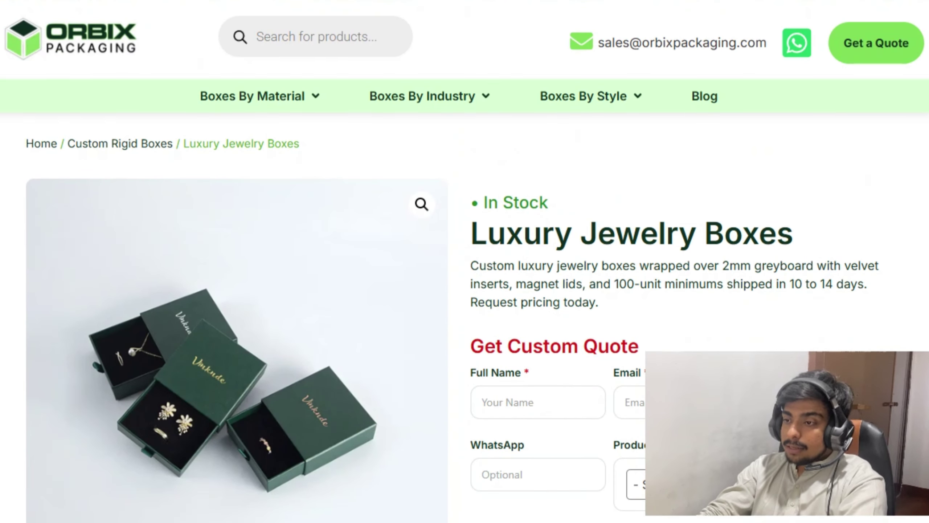
scroll(465, 271, "down", 4)
scroll(331, 147, "up", 4)
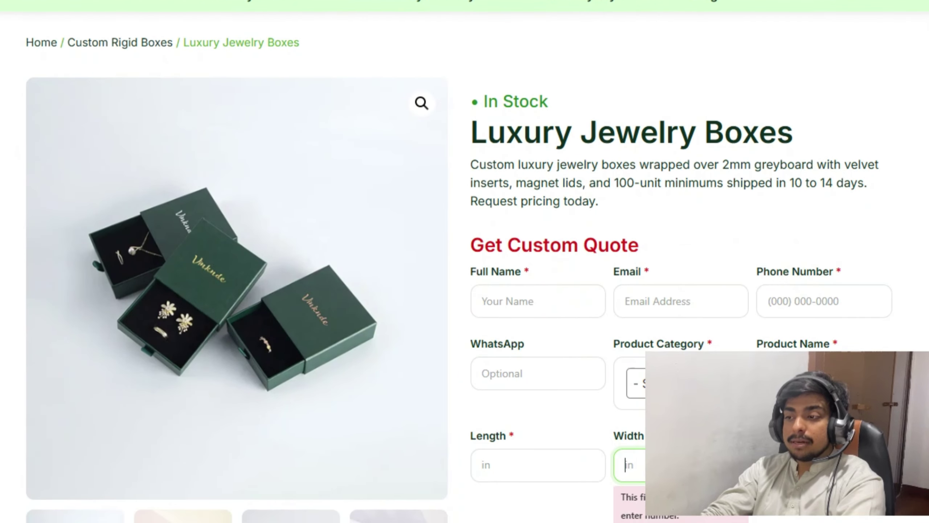
scroll(464, 271, "down", 6)
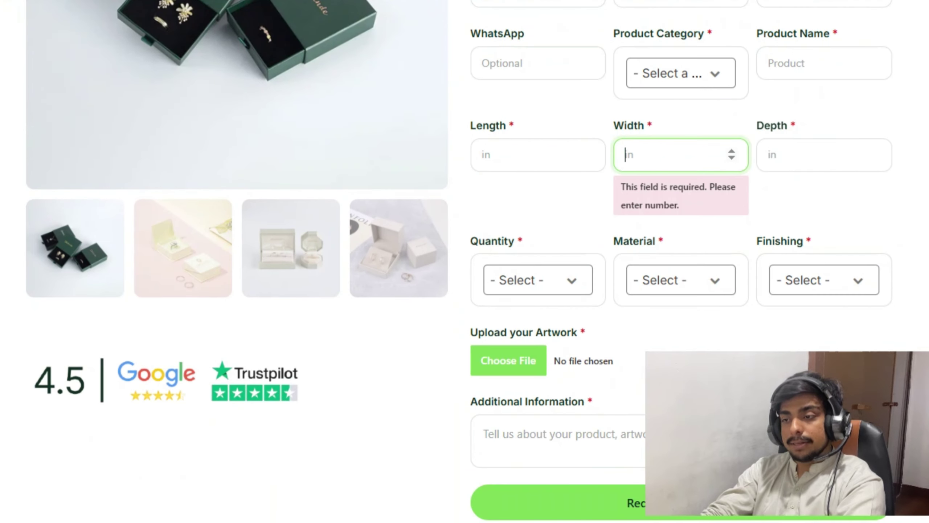
scroll(465, 270, "up", 5)
scroll(464, 271, "down", 10)
scroll(465, 271, "up", 5)
scroll(393, 64, "up", 8)
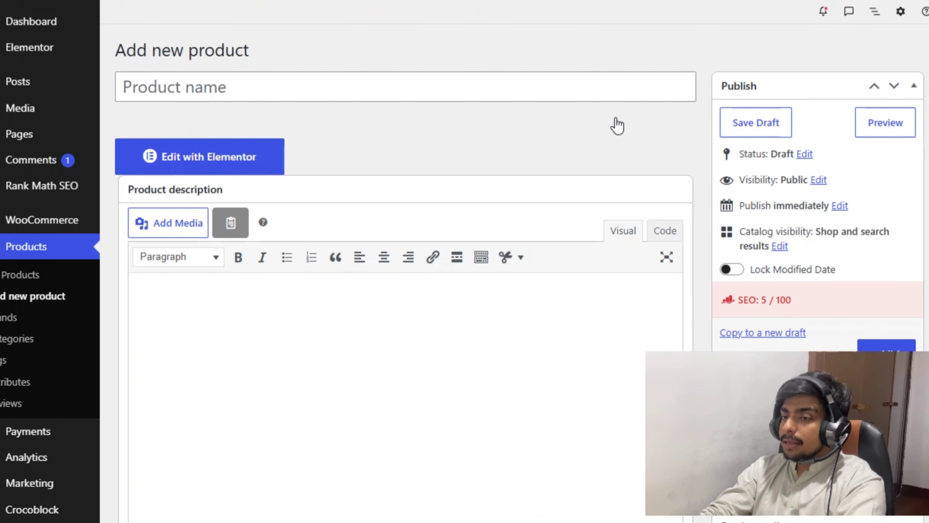
- Switch to the WordPress new product form and review its product name, main description and short description fields
left_click(334, 89)
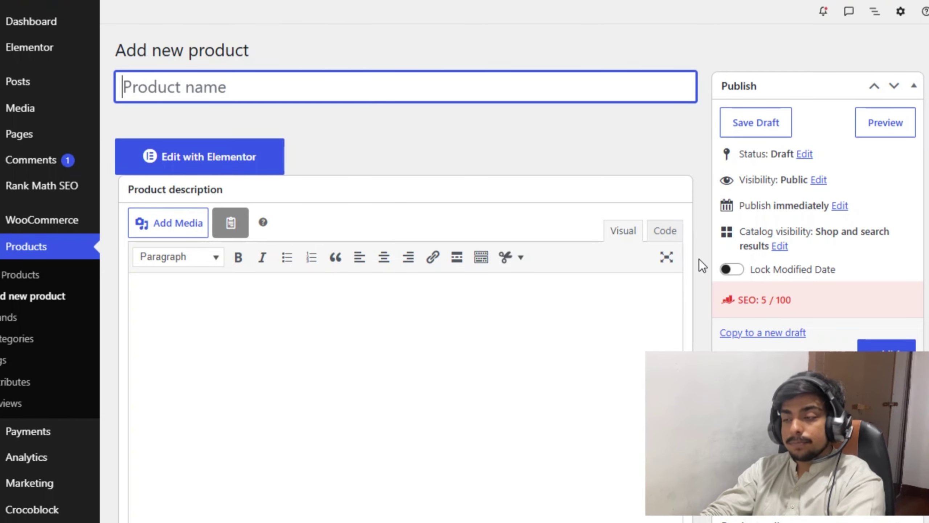
scroll(822, 251, "down", 5)
scroll(663, 241, "up", 5)
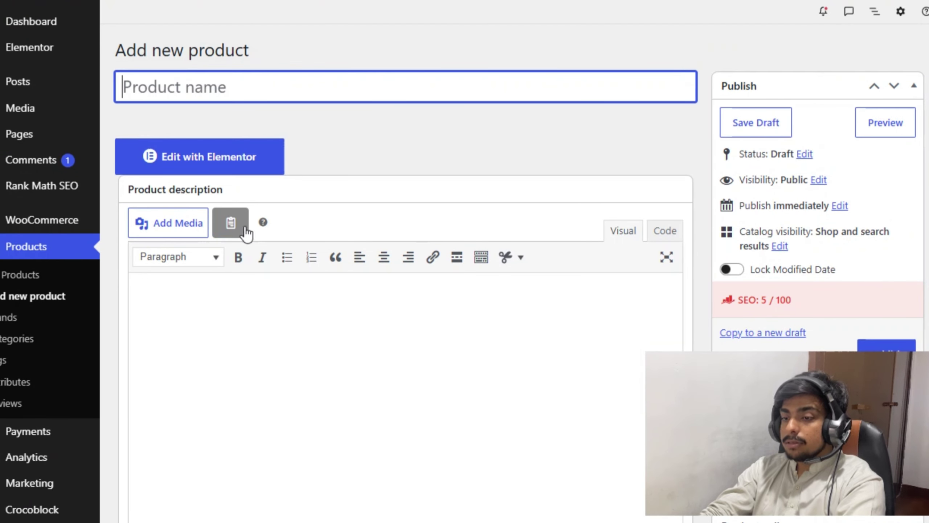
left_click(326, 291)
scroll(131, 386, "down", 15)
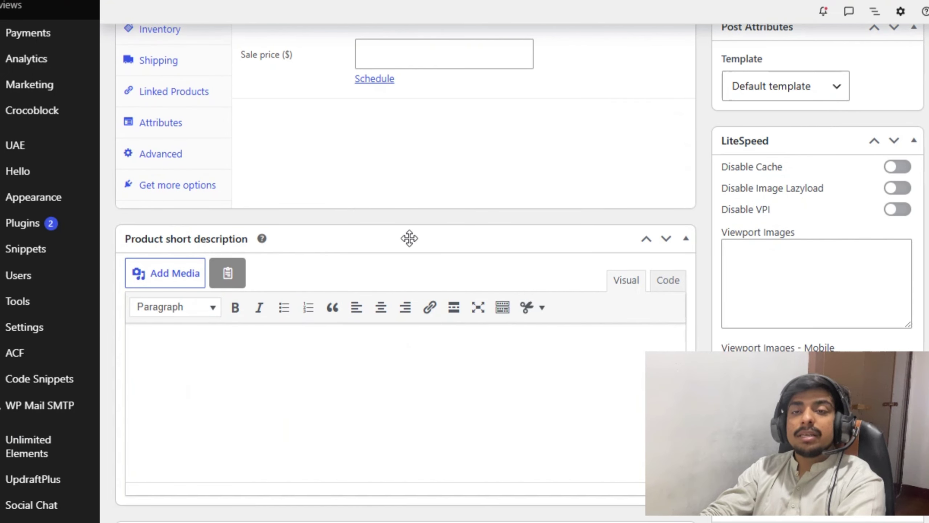
scroll(392, 275, "up", 6)
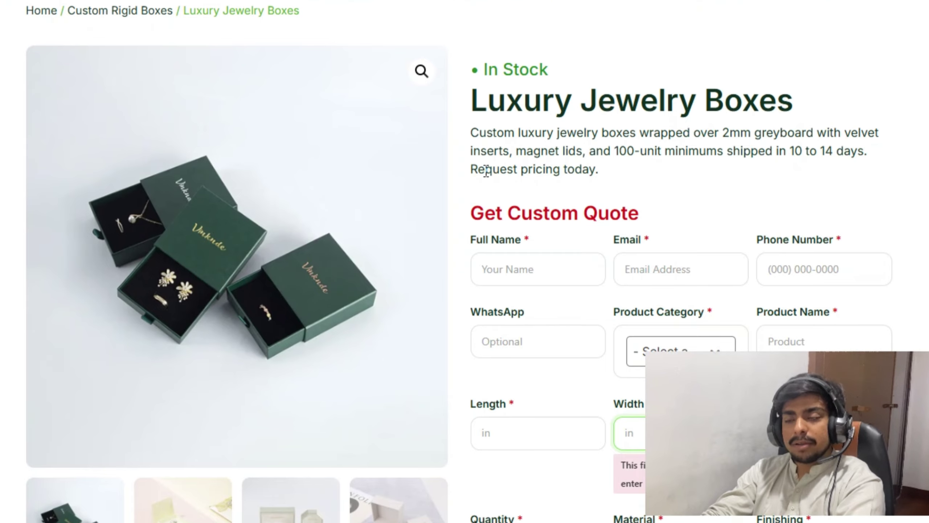
- Return to the live Luxury Jewelry Boxes page and compare its title, short description, images and quote form
scroll(489, 173, "up", 3)
scroll(291, 132, "down", 5)
scroll(291, 132, "up", 5)
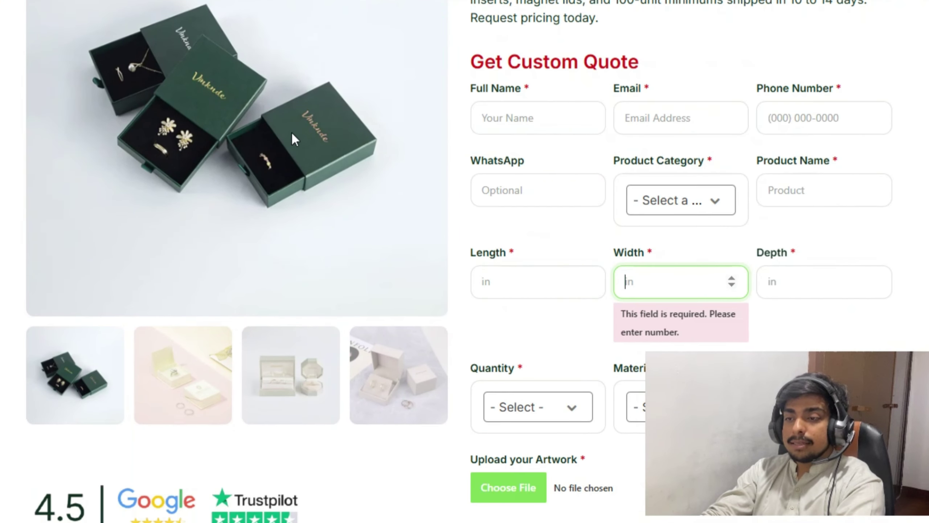
scroll(842, 165, "down", 3)
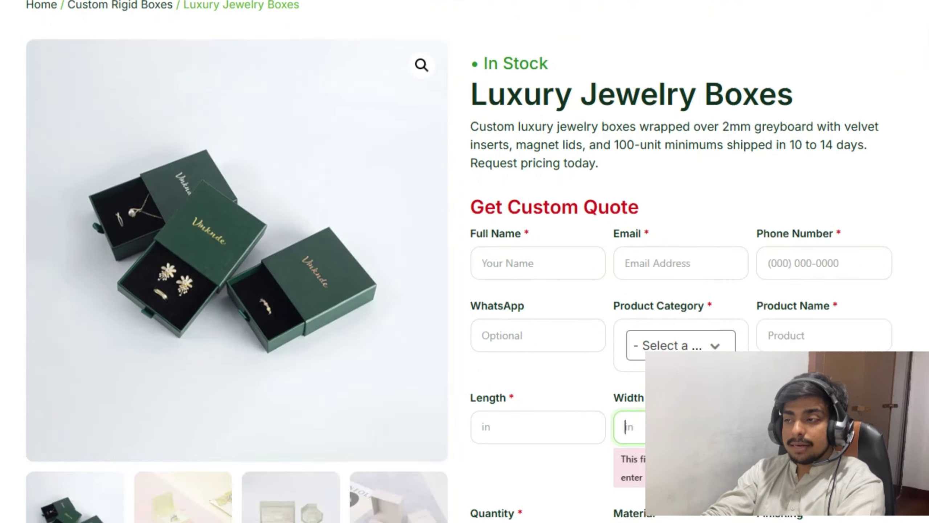
scroll(749, 218, "up", 3)
scroll(786, 165, "down", 3)
scroll(628, 147, "down", 3)
scroll(629, 147, "up", 6)
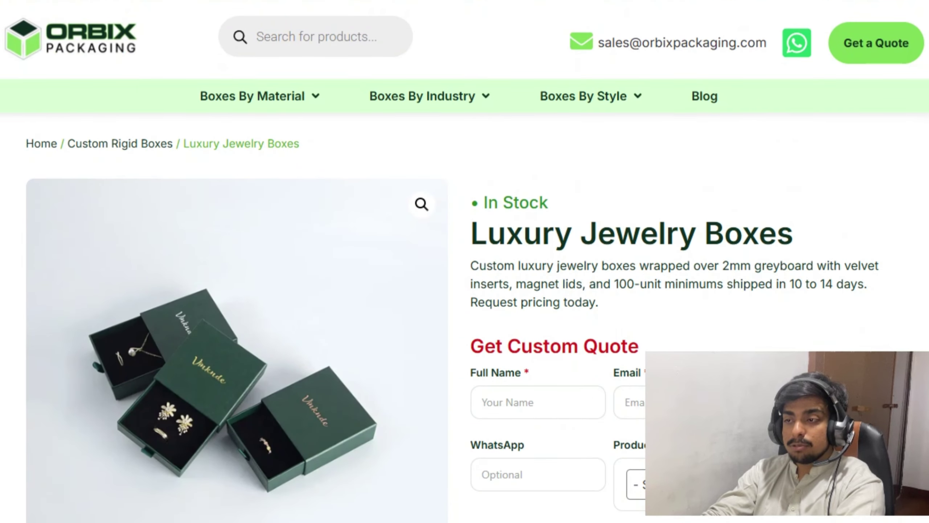
- Read through the Description section of the Luxury Jewelry Boxes page below the quote form
scroll(629, 147, "down", 15)
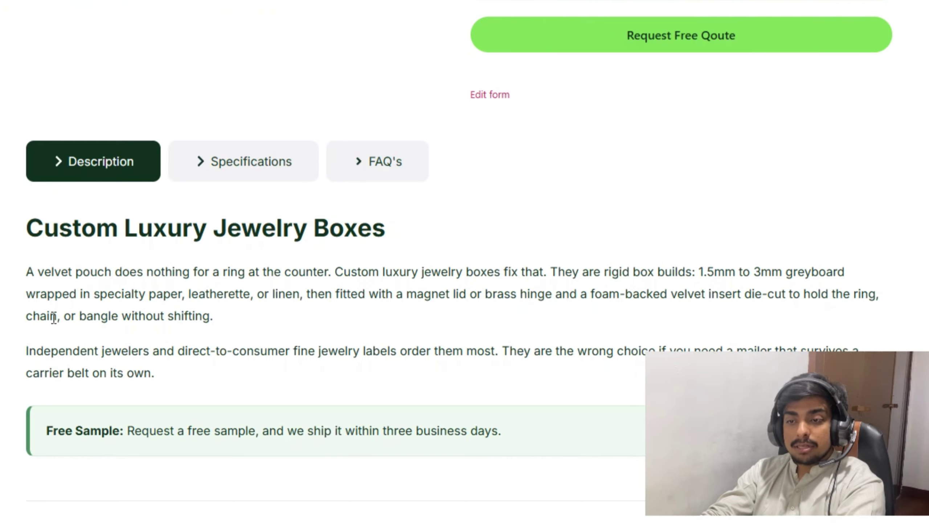
scroll(322, 422, "down", 14)
scroll(359, 232, "up", 7)
scroll(359, 232, "up", 6)
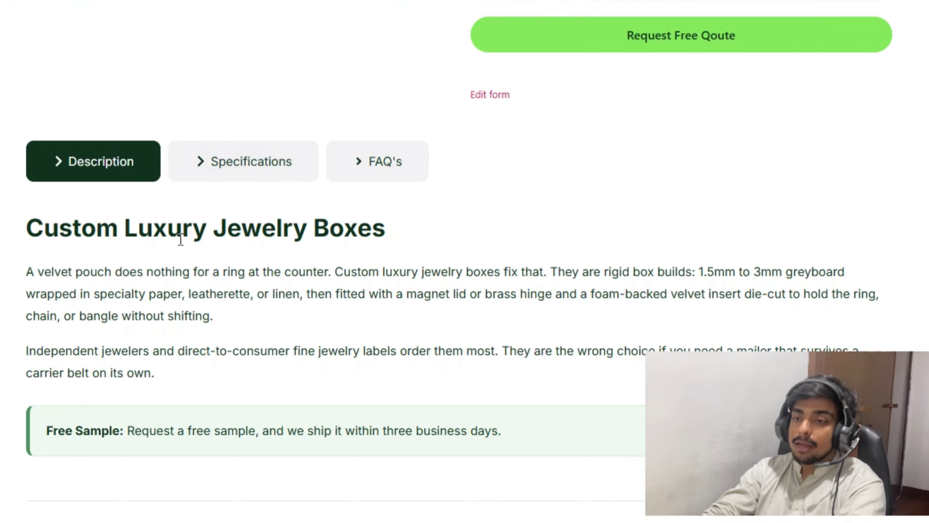
scroll(228, 264, "up", 10)
scroll(231, 408, "down", 5)
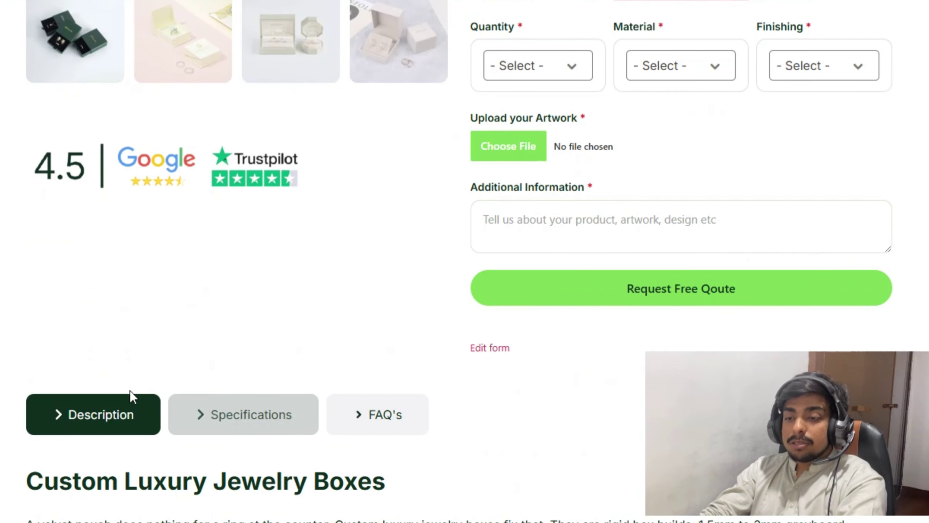
scroll(158, 415, "down", 5)
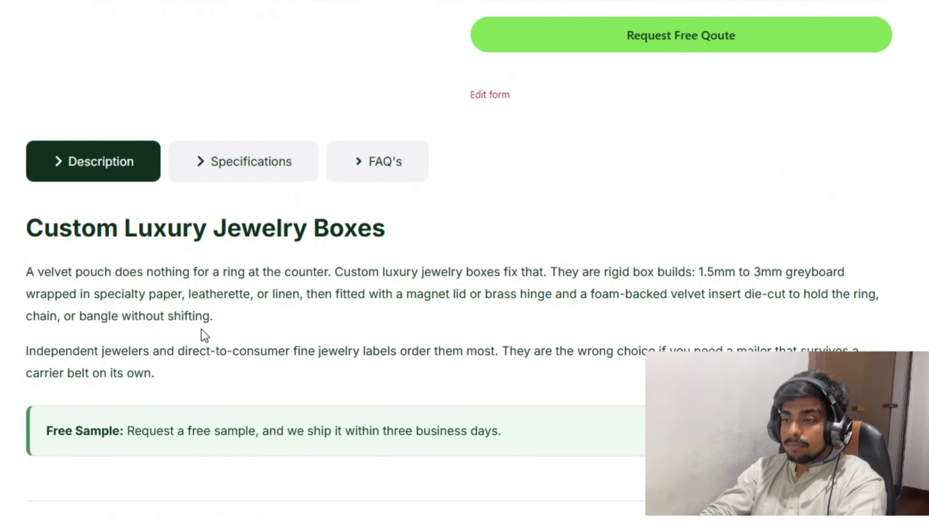
- View the Specifications table and the FAQ's section of the Luxury Jewelry Boxes page
left_click(254, 180)
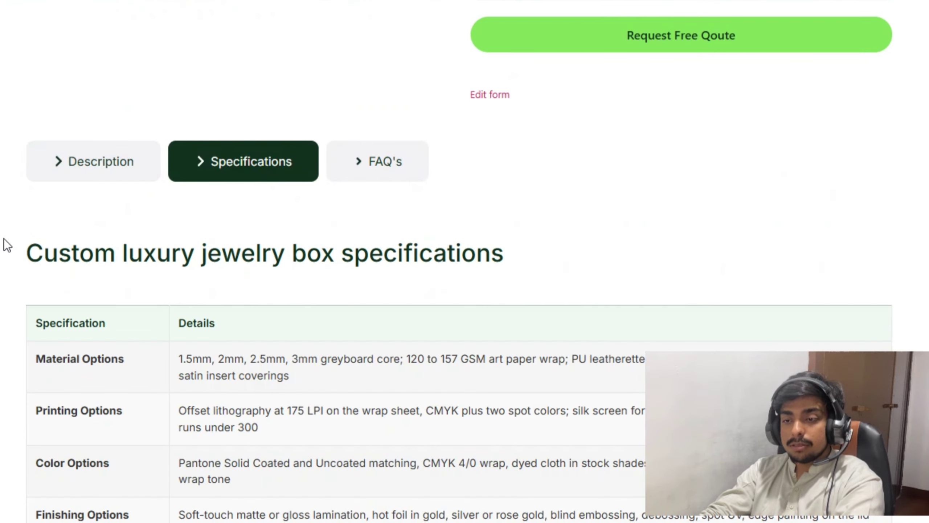
left_click_drag(3, 238, 265, 359)
left_click(345, 174)
left_click_drag(42, 246, 191, 306)
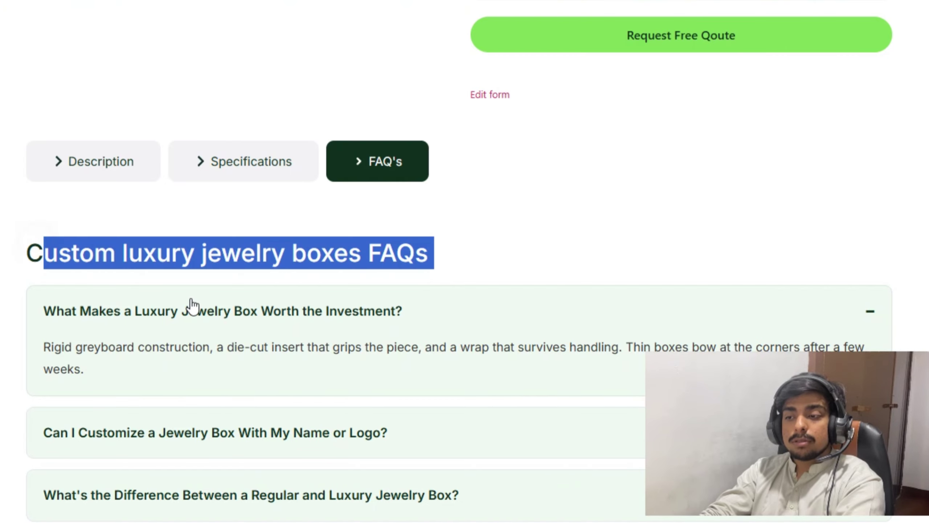
left_click(447, 219)
scroll(399, 266, "up", 8)
scroll(232, 428, "down", 4)
left_click(213, 433)
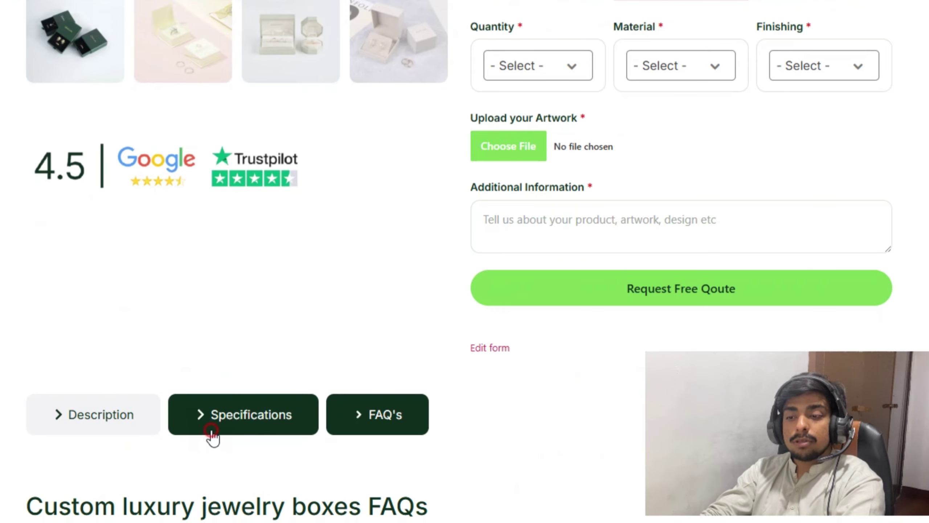
- Show the Description section again, review its content and go back to the product summary and quote form
left_click(102, 423)
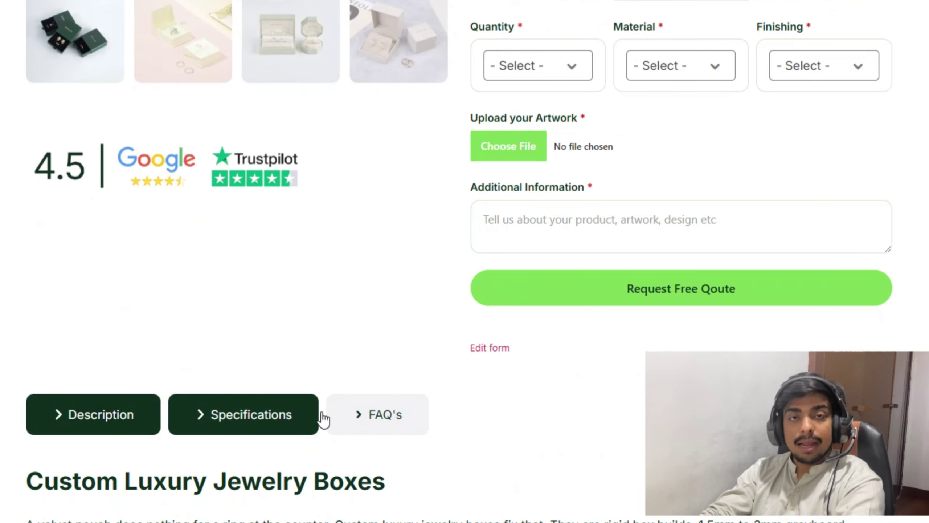
scroll(369, 363, "down", 5)
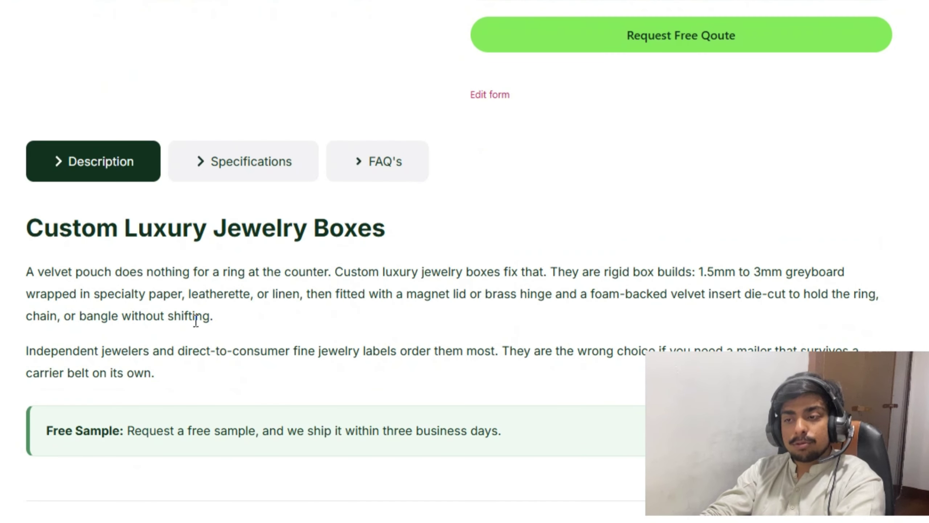
scroll(336, 383, "down", 5)
scroll(255, 177, "up", 5)
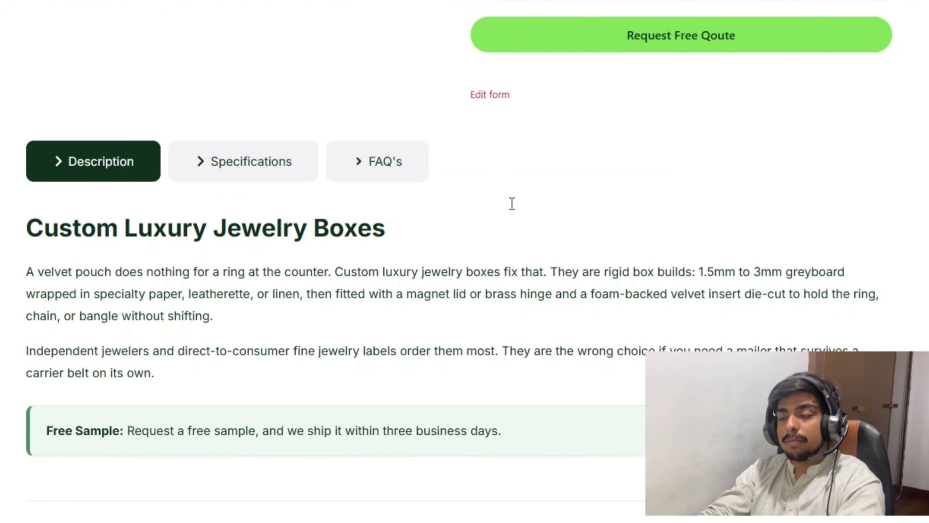
scroll(500, 172, "up", 15)
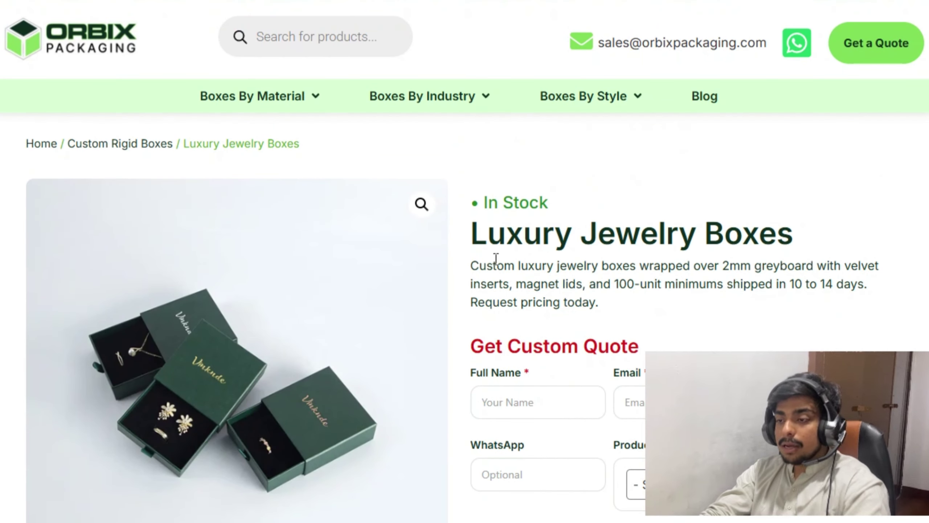
scroll(495, 249, "down", 5)
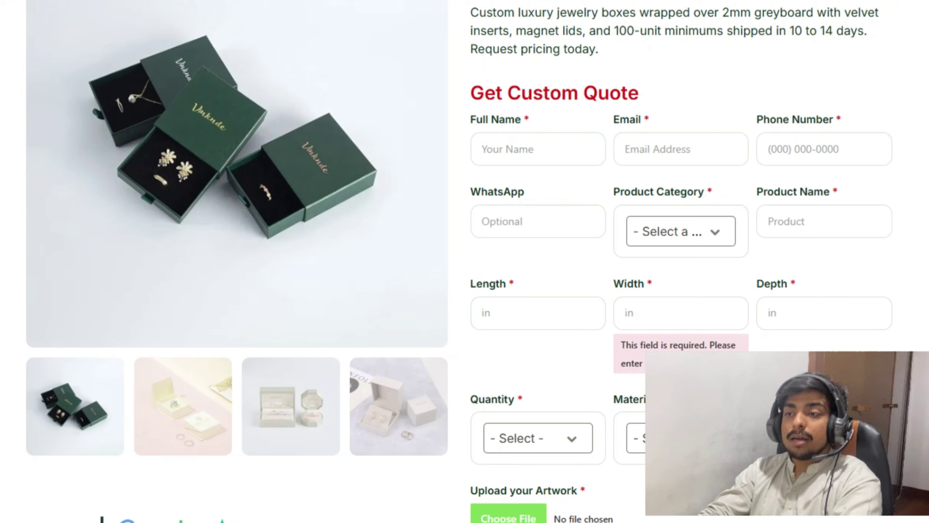
- Switch to the WordPress dashboard, open the page for adding plugins and search for "ACF" to find Advanced Custom Fields
left_click(340, 1)
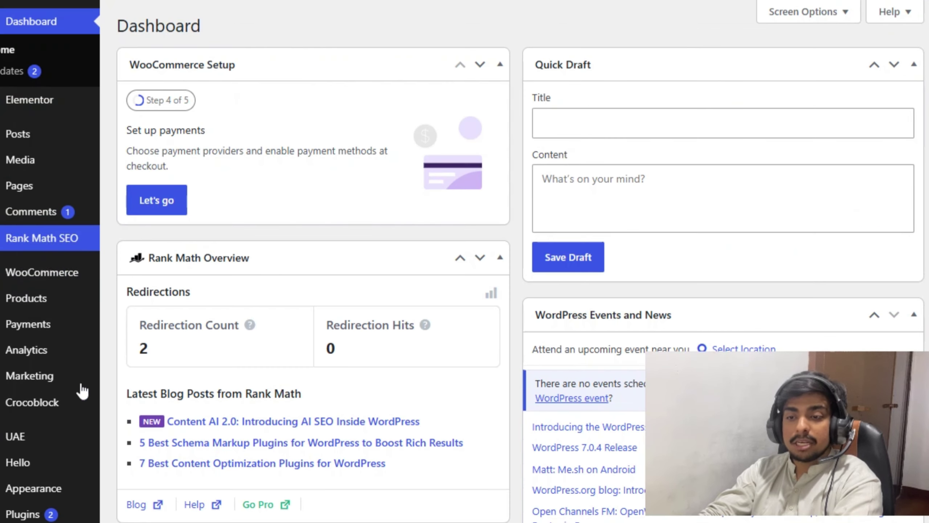
scroll(59, 419, "down", 5)
mouse_move(54, 261)
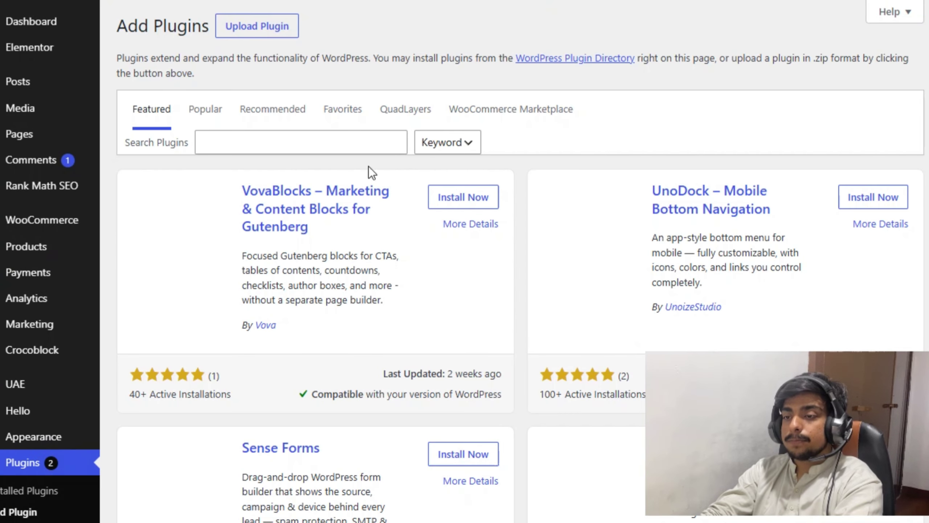
left_click(364, 142)
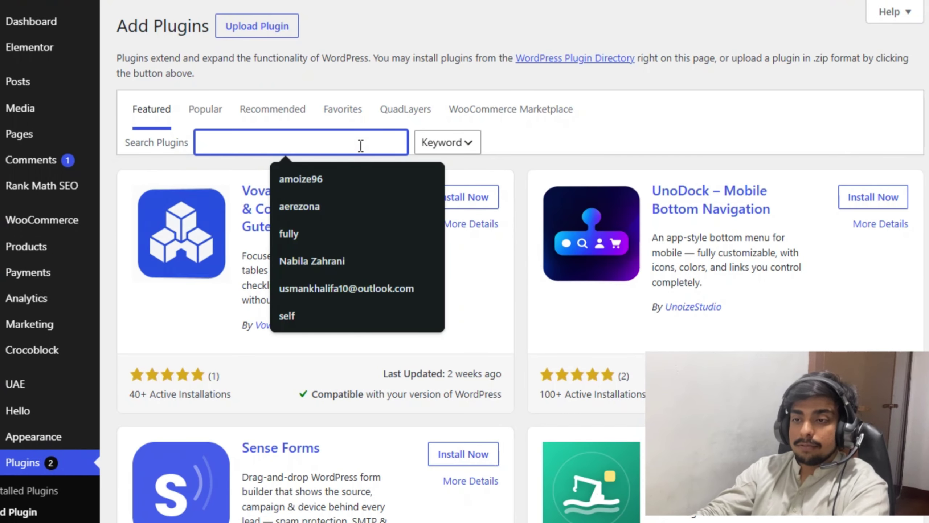
type("ACF")
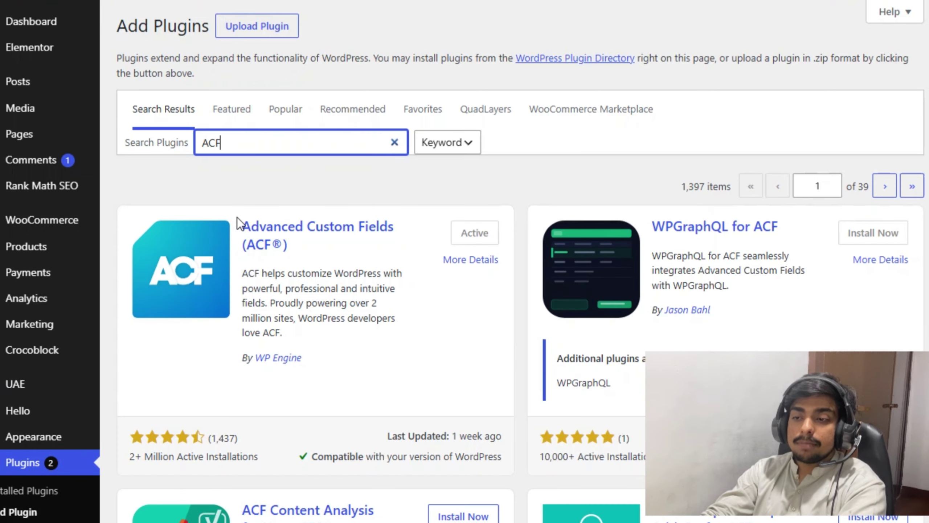
left_click_drag(236, 217, 303, 245)
left_click(424, 198)
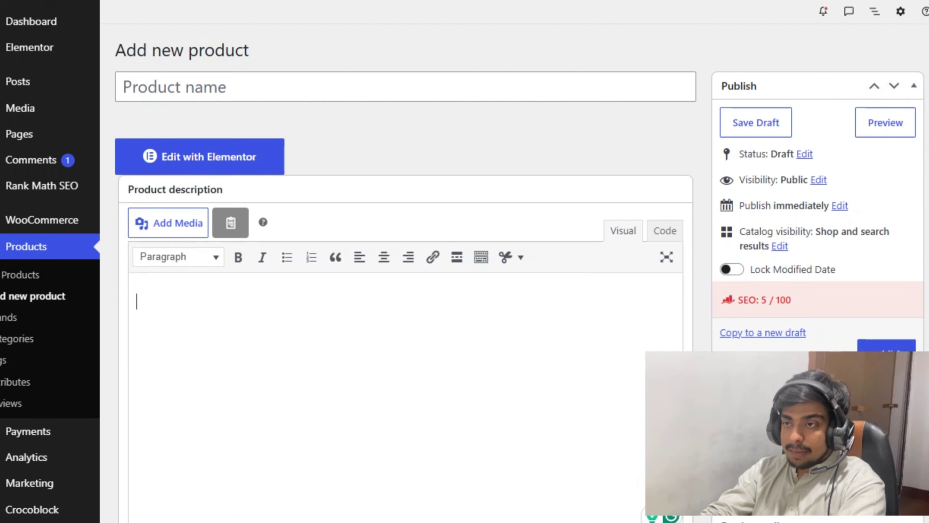
- Examine the Specifications and FAQs fields under Product Extra Content on the new product form
scroll(297, 115, "down", 1)
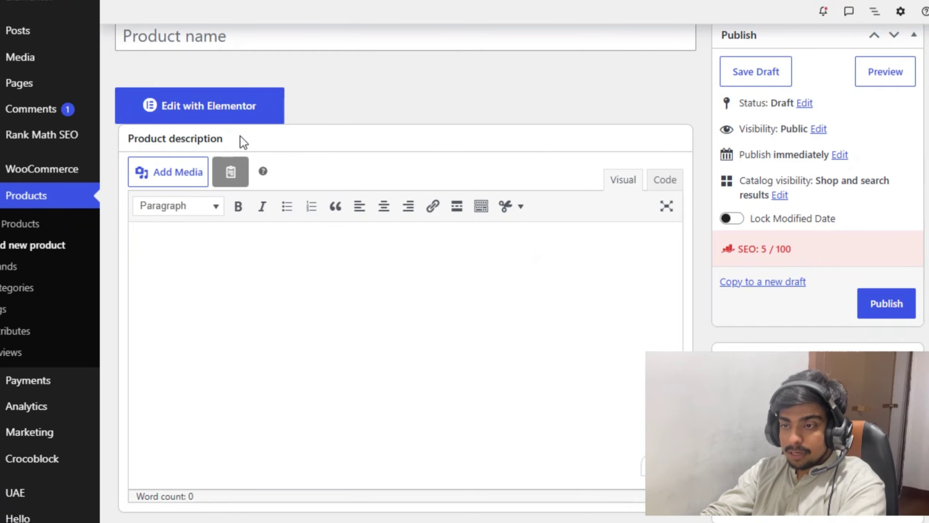
scroll(402, 256, "down", 3)
scroll(402, 256, "down", 5)
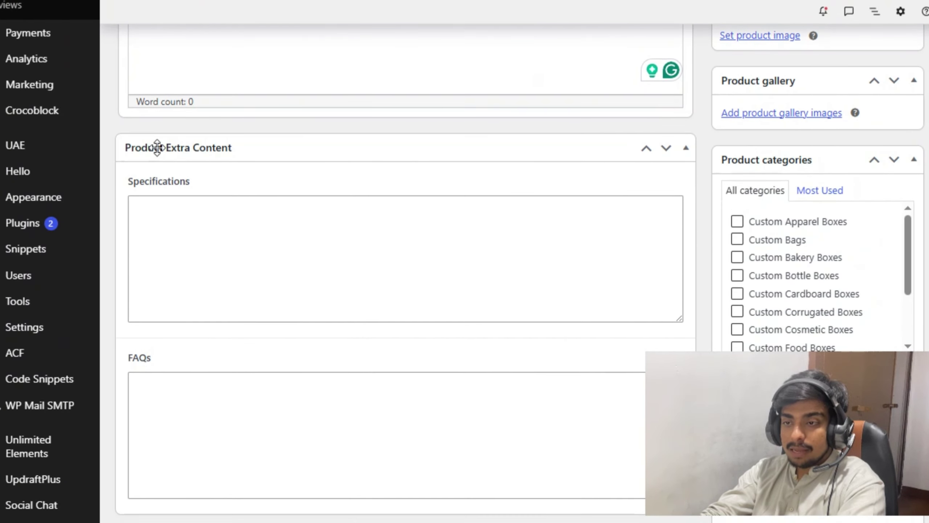
scroll(403, 183, "down", 2)
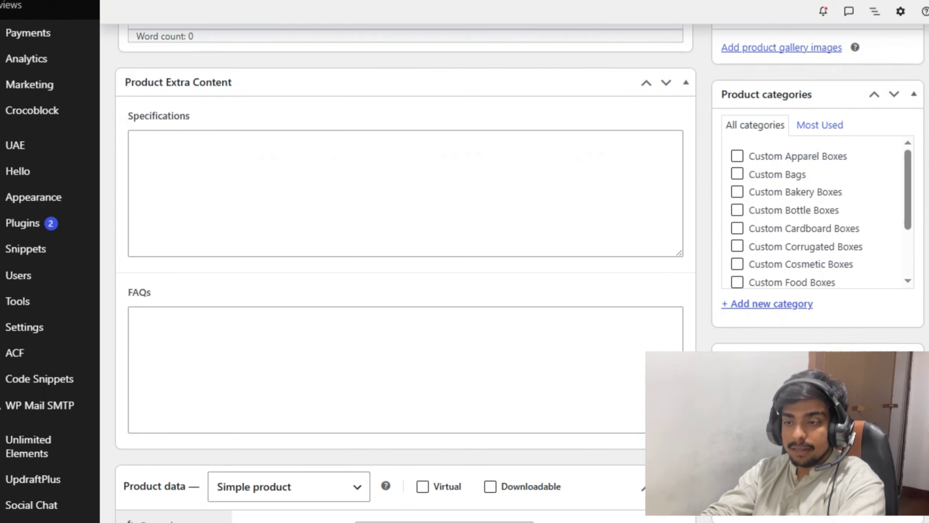
double_click(179, 110)
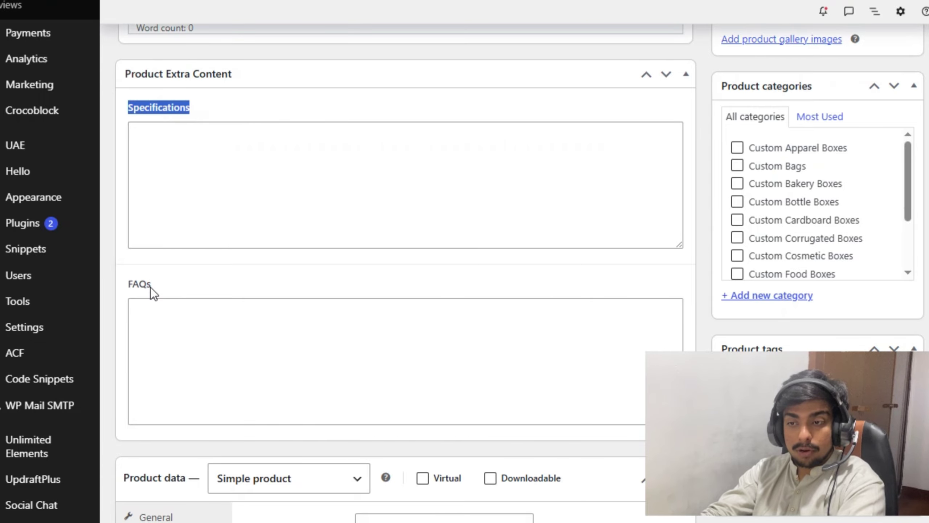
double_click(150, 289)
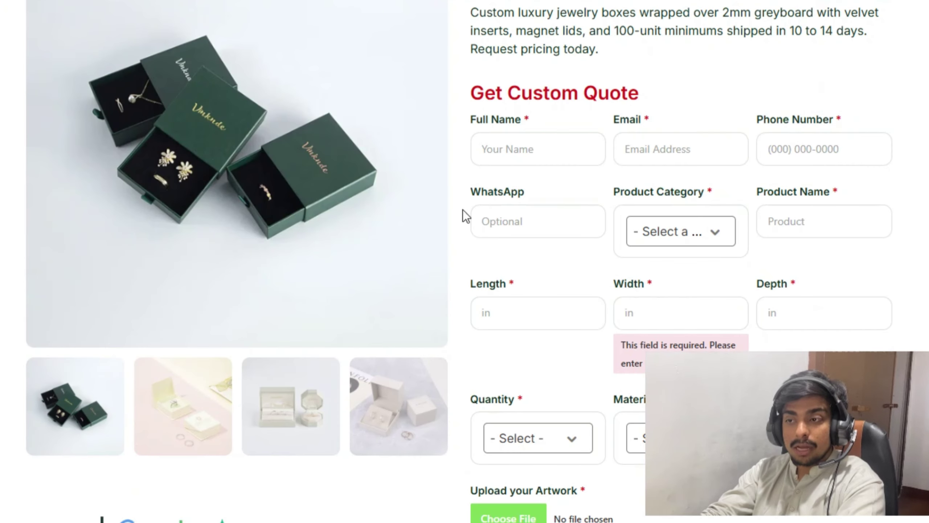
- Switch to the live Luxury Jewelry Boxes page and display its Specifications section with the details table
scroll(411, 194, "down", 12)
scroll(248, 168, "up", 2)
scroll(249, 227, "up", 2)
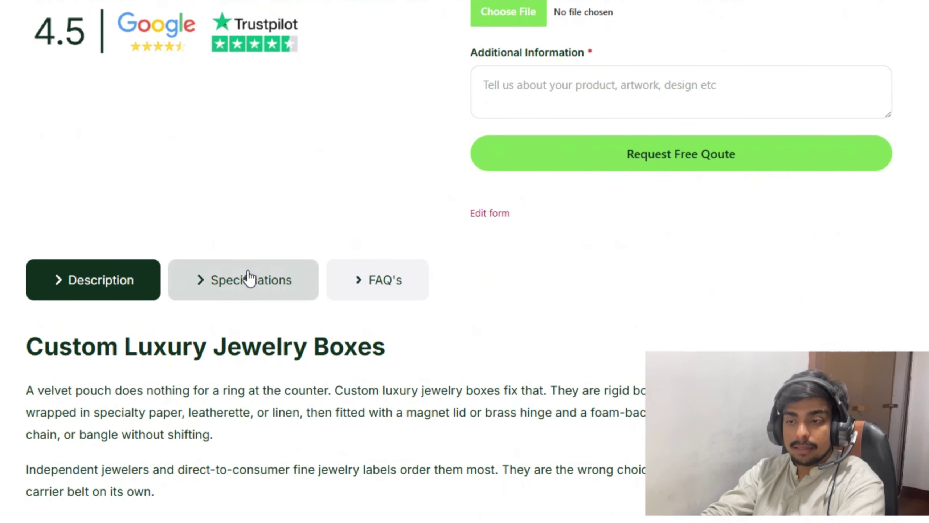
left_click(248, 276)
scroll(473, 266, "up", 10)
scroll(460, 262, "down", 10)
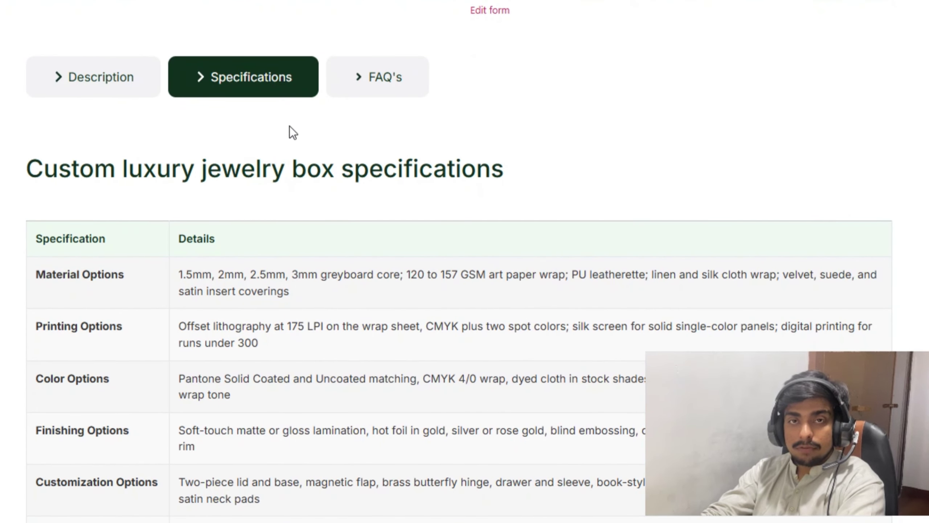
- Show the FAQ's section on the live product page, then return to the new product form and review its description and Product Extra Content fields
left_click(384, 93)
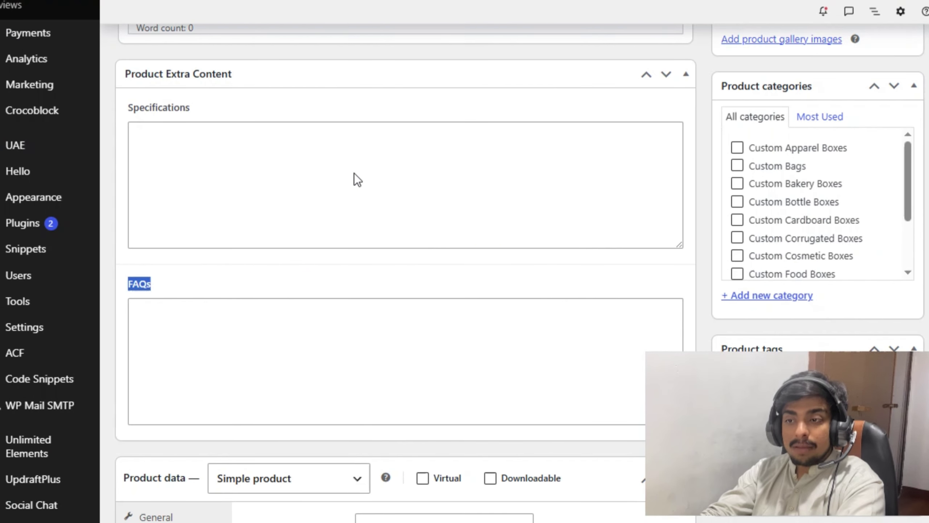
scroll(354, 174, "up", 5)
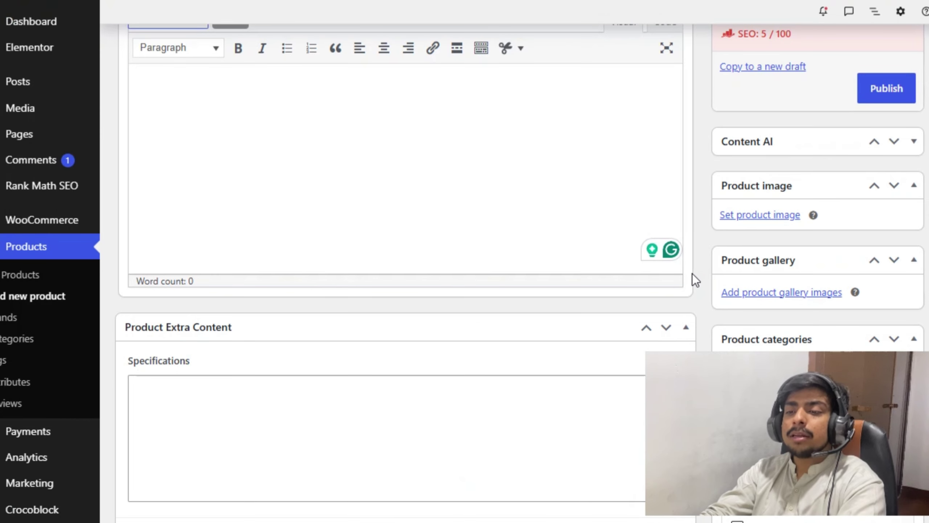
scroll(697, 265, "up", 4)
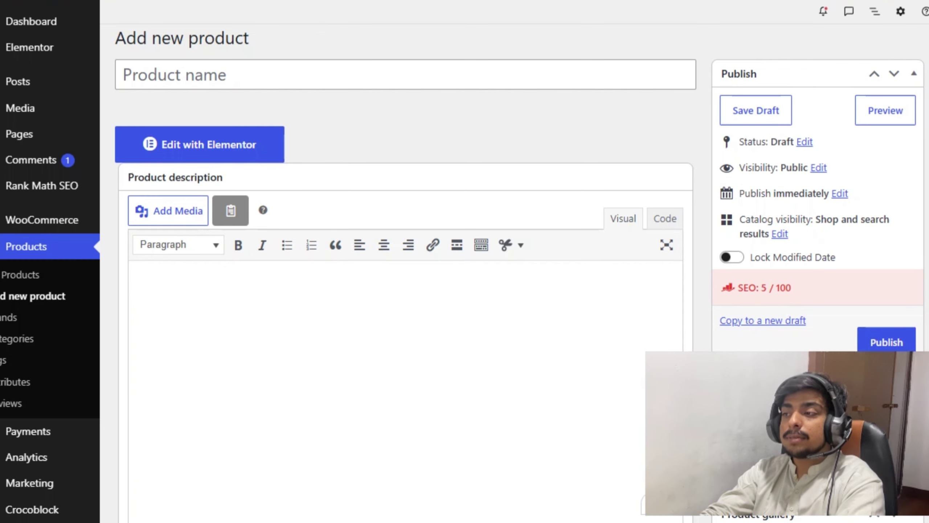
scroll(444, 241, "down", 1)
scroll(444, 241, "up", 2)
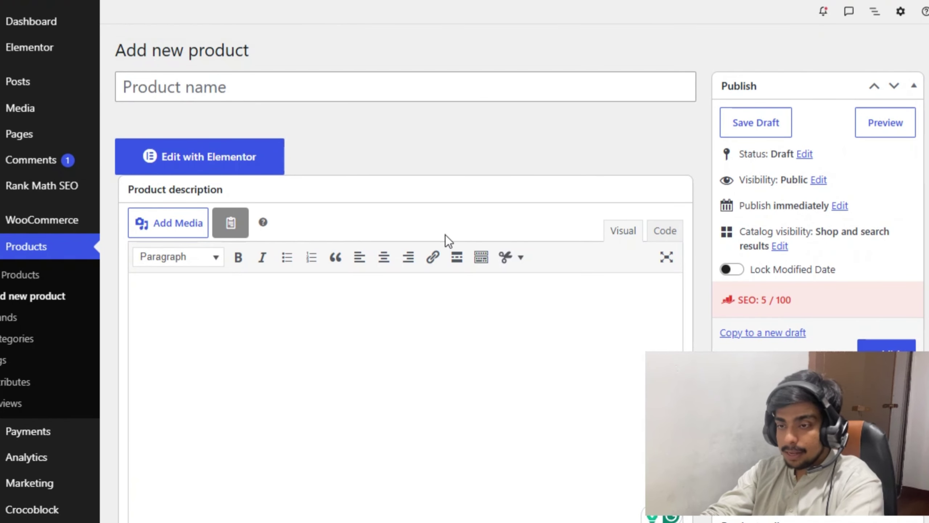
scroll(94, 305, "down", 4)
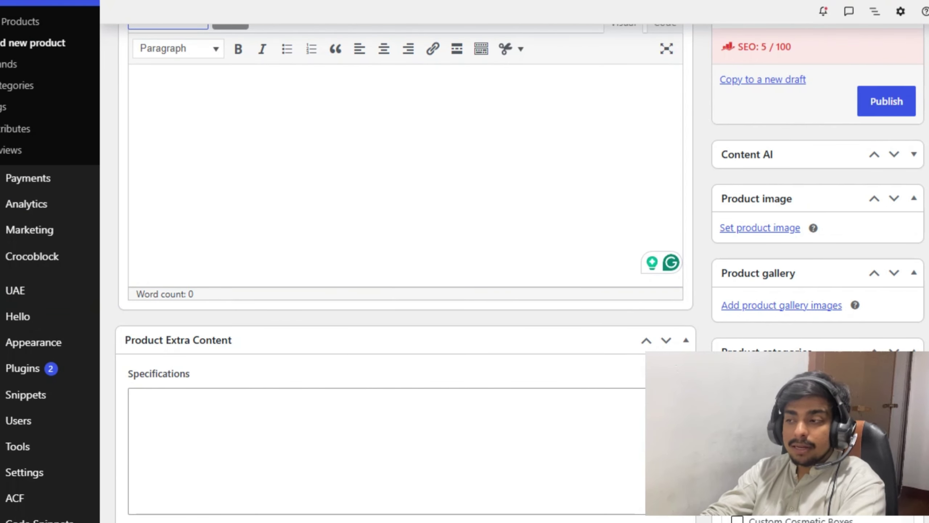
scroll(93, 306, "down", 3)
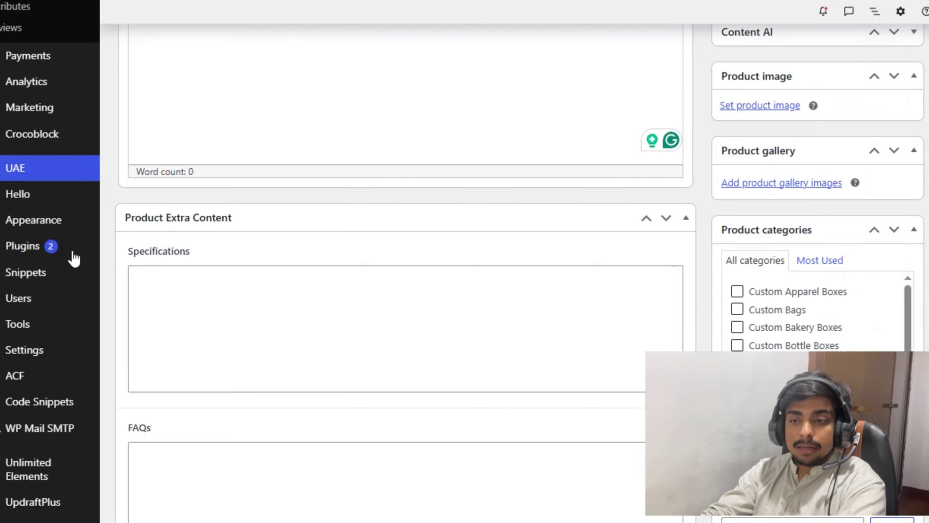
- Open the ACF field groups list and locate the Product Extra Content group
scroll(42, 125, "down", 6)
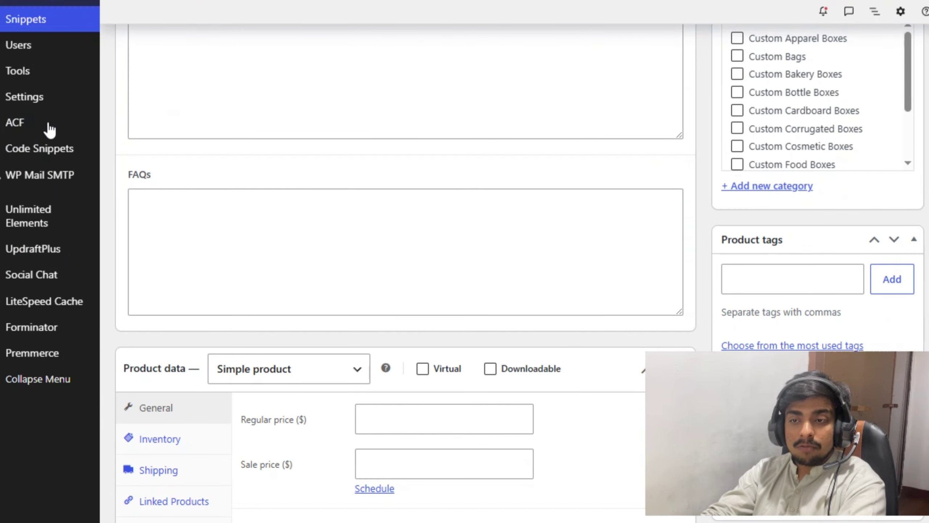
scroll(48, 128, "up", 6)
mouse_move(33, 357)
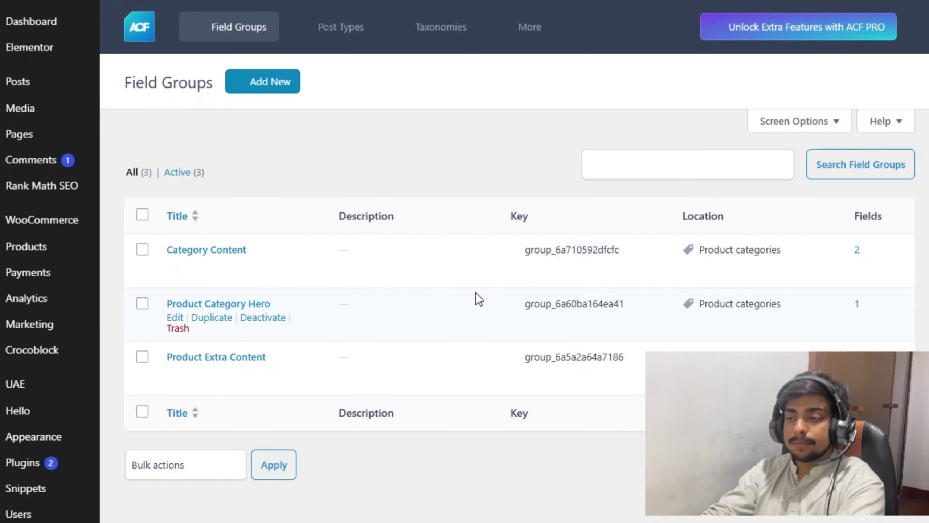
scroll(344, 255, "down", 7)
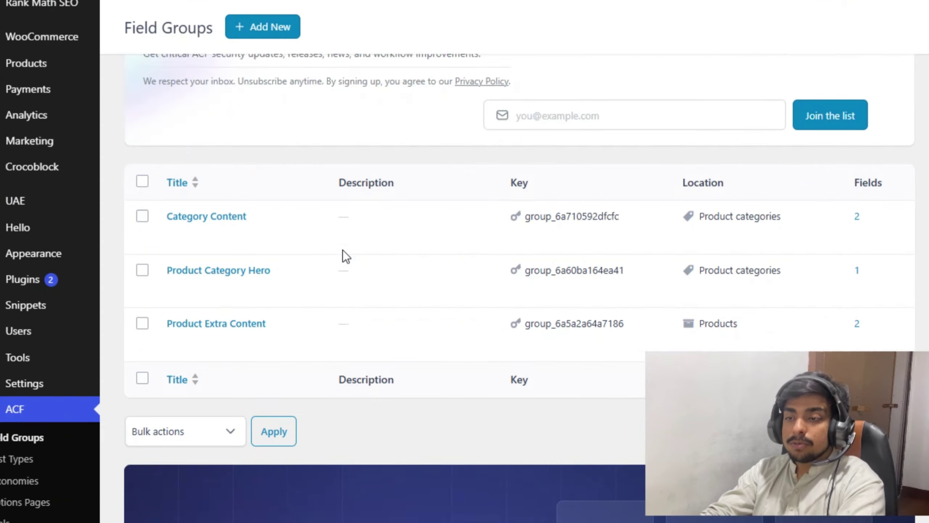
scroll(547, 307, "up", 1)
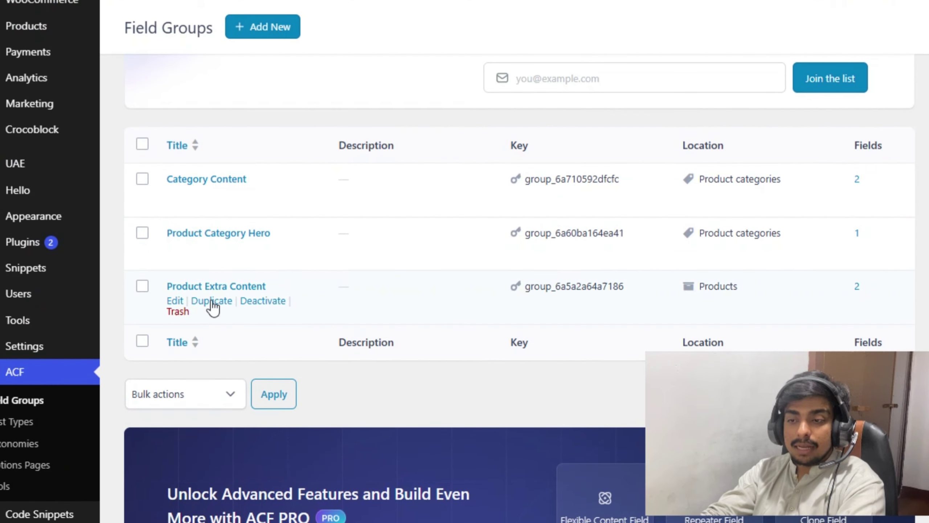
- Start a new ACF field group, look through the available field types and set the first field's type to Text Area
scroll(512, 257, "up", 5)
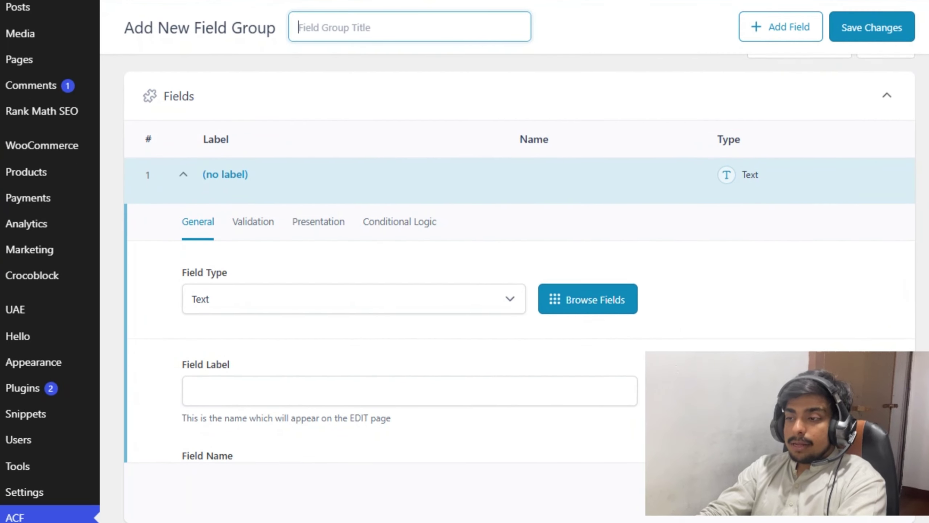
scroll(904, 295, "up", 3)
scroll(904, 294, "down", 1)
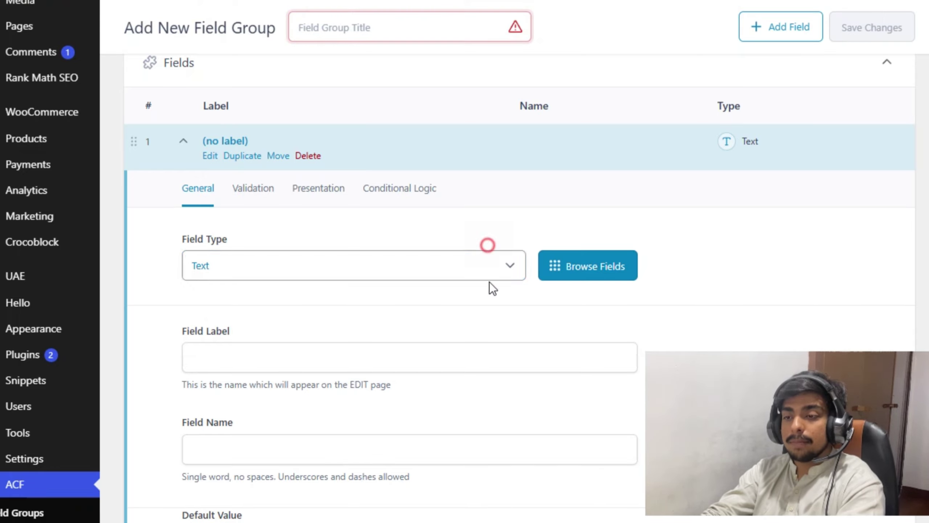
left_click(477, 268)
scroll(360, 227, "down", 10)
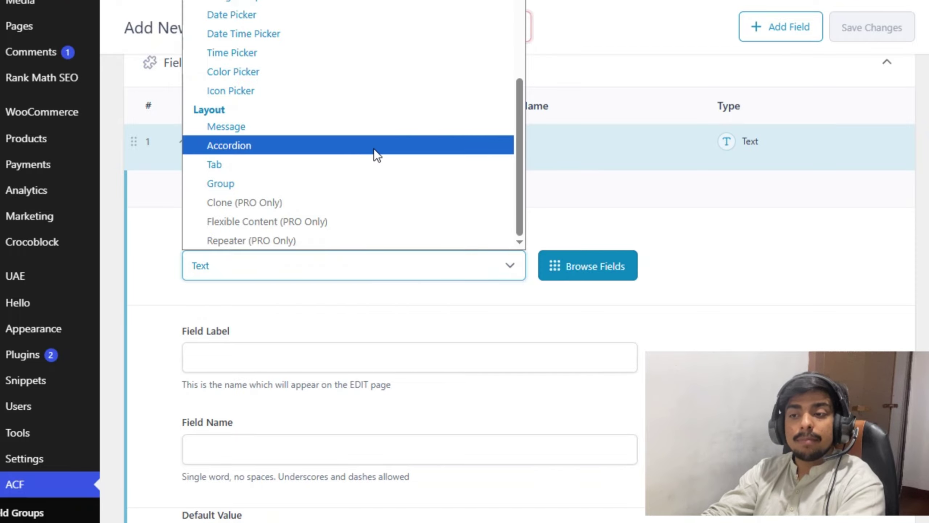
scroll(359, 135, "up", 12)
scroll(366, 146, "down", 2)
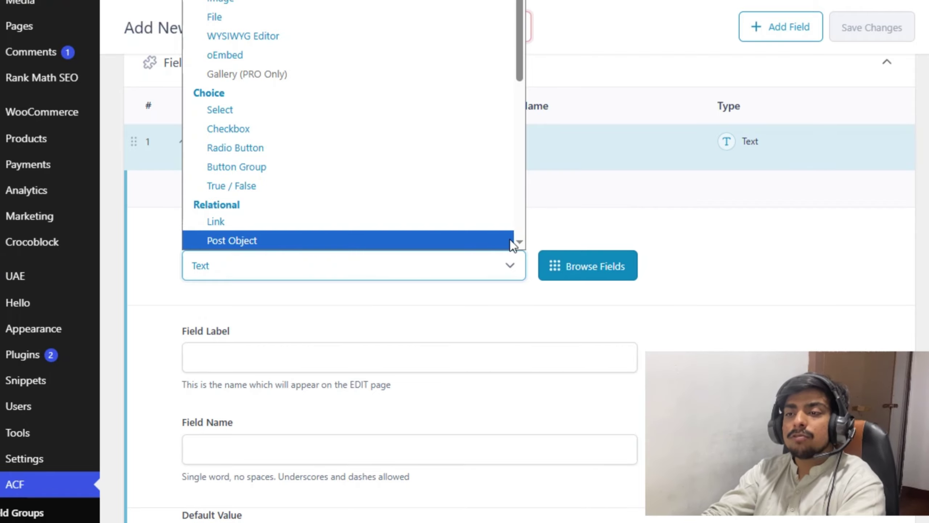
left_click(365, 297)
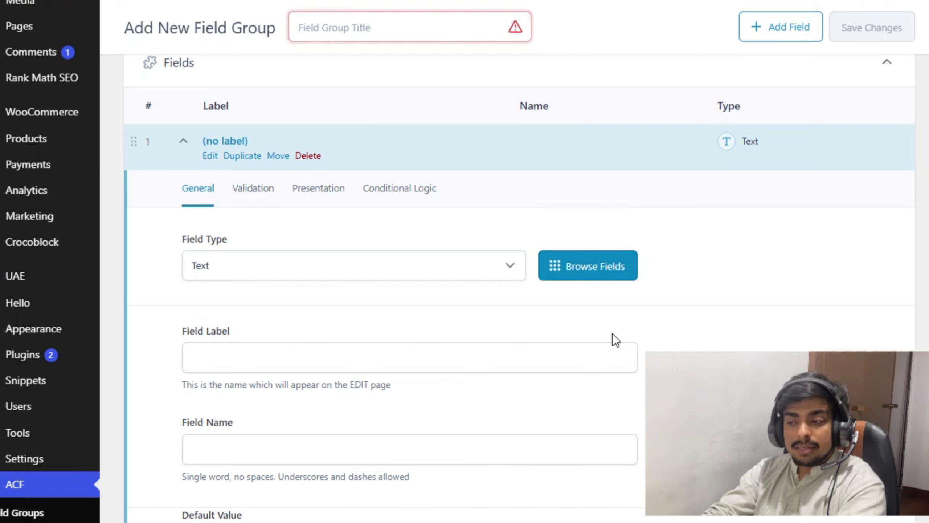
left_click(443, 272)
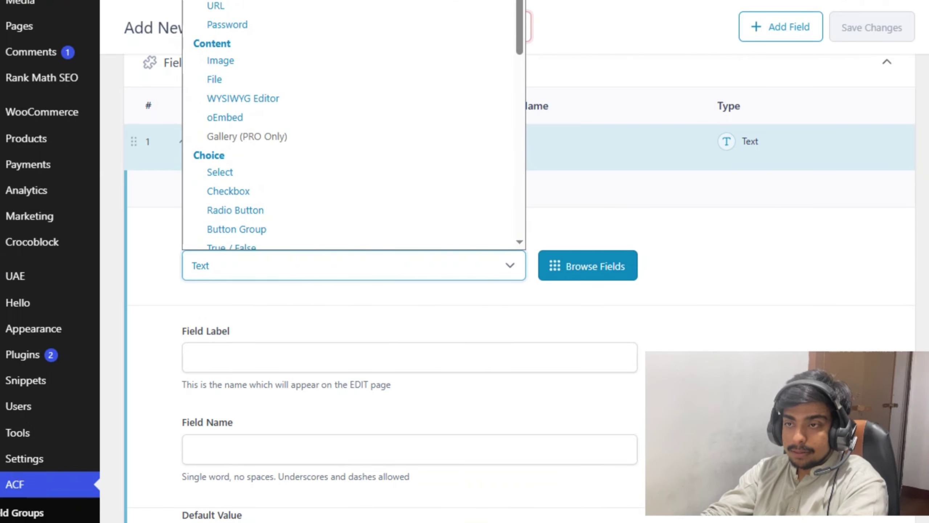
left_click(264, 1)
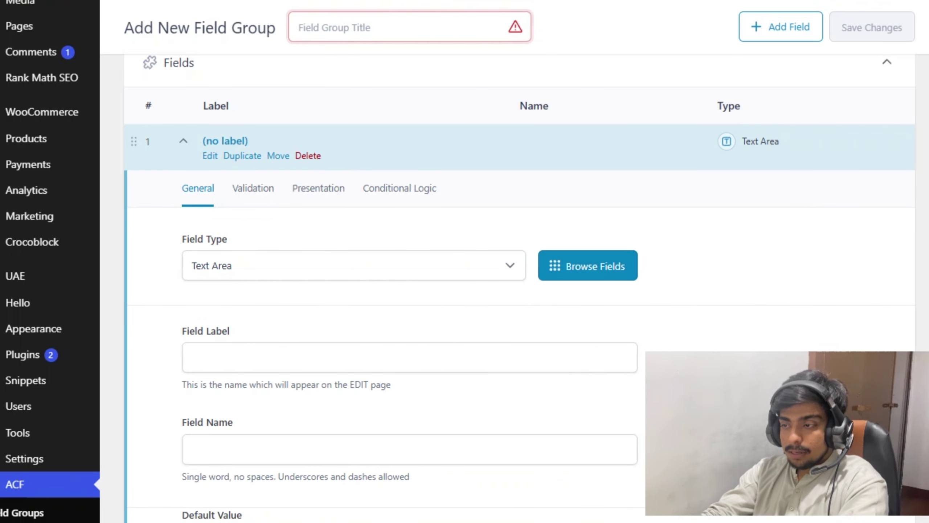
- Title the new field group "Example Description"
scroll(447, 303, "down", 3)
scroll(447, 256, "down", 1)
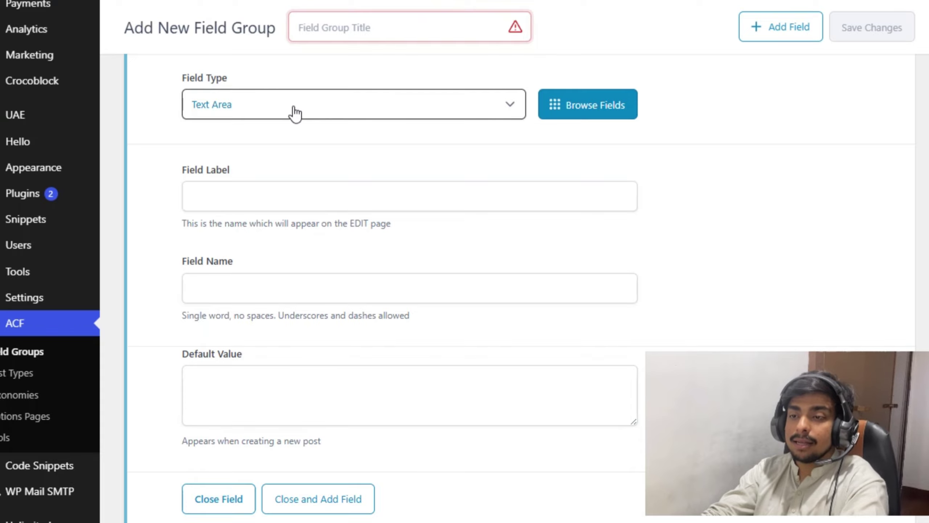
left_click(344, 28)
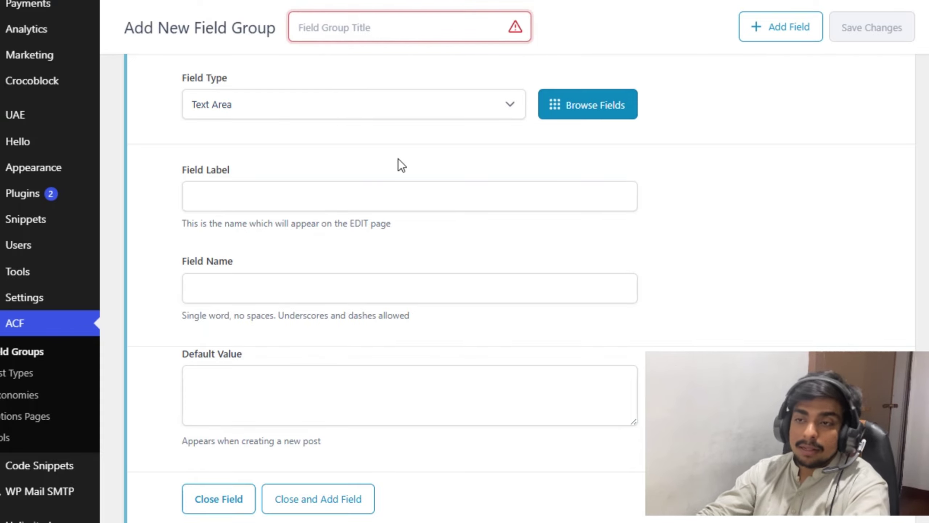
type("E")
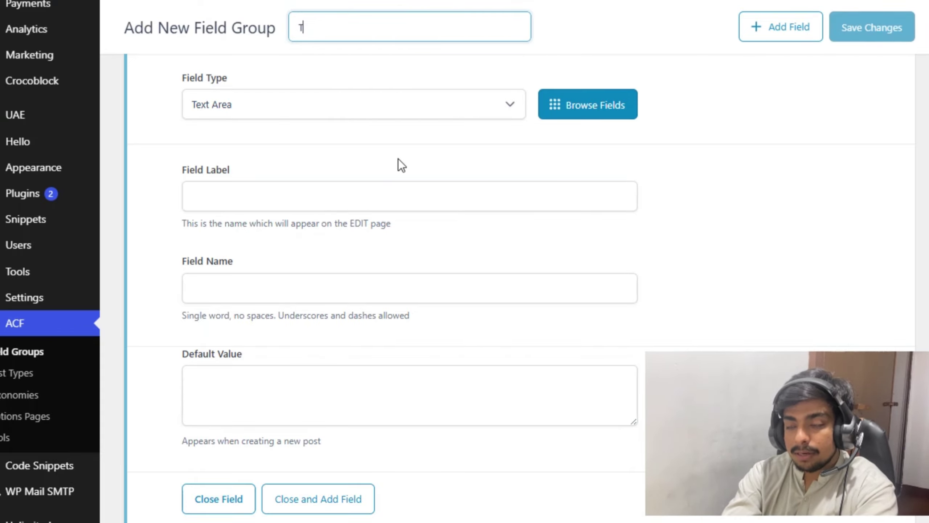
key("BackSpace")
type("Example")
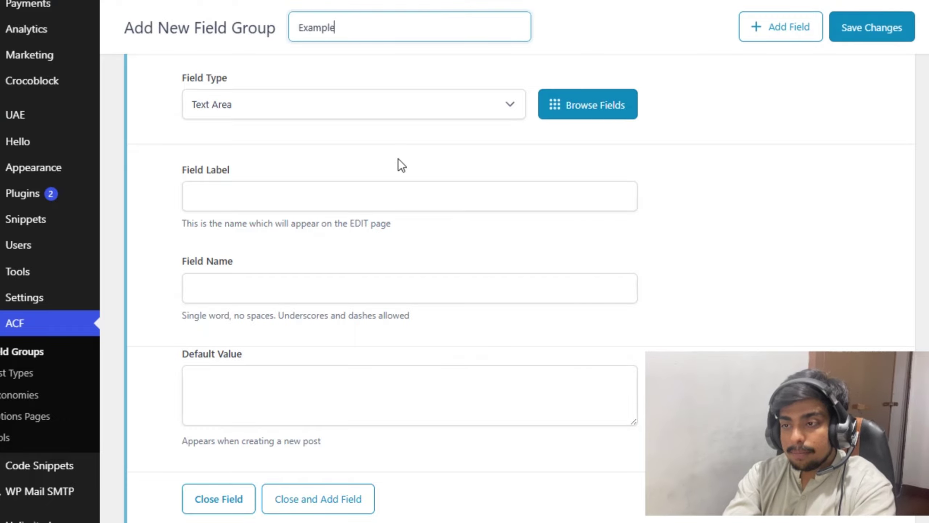
type(" Description")
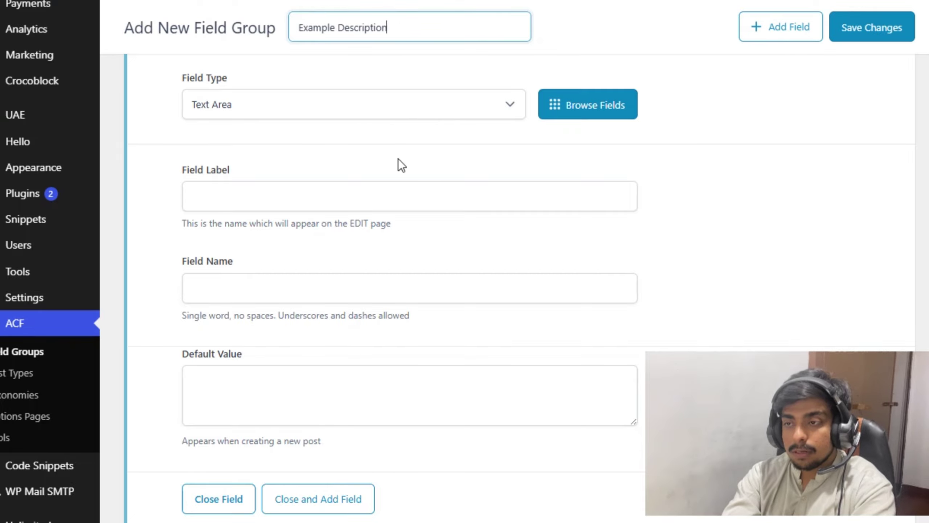
- Copy the group title "Example Description" into the Text Area field's label
key("ctrl+a")
key("ctrl+c")
left_click(481, 64)
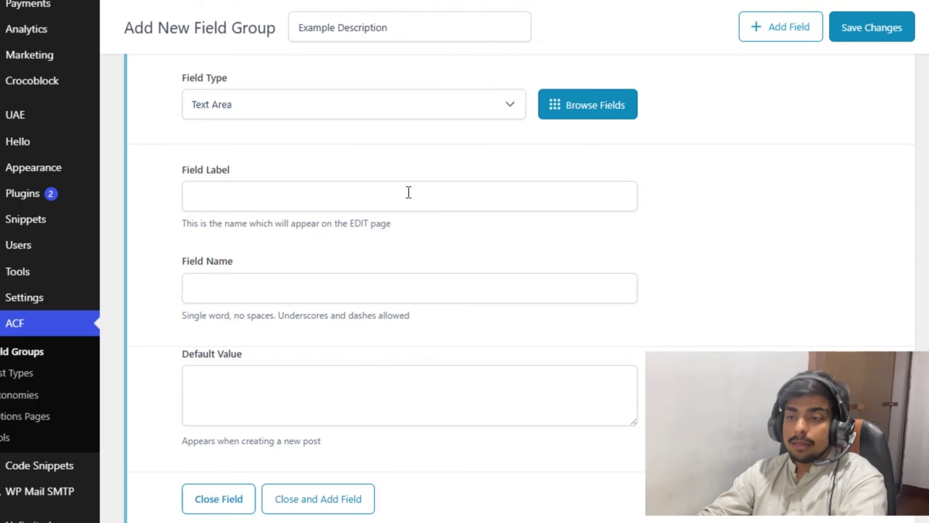
left_click(403, 194)
key("ctrl+v")
left_click(443, 159)
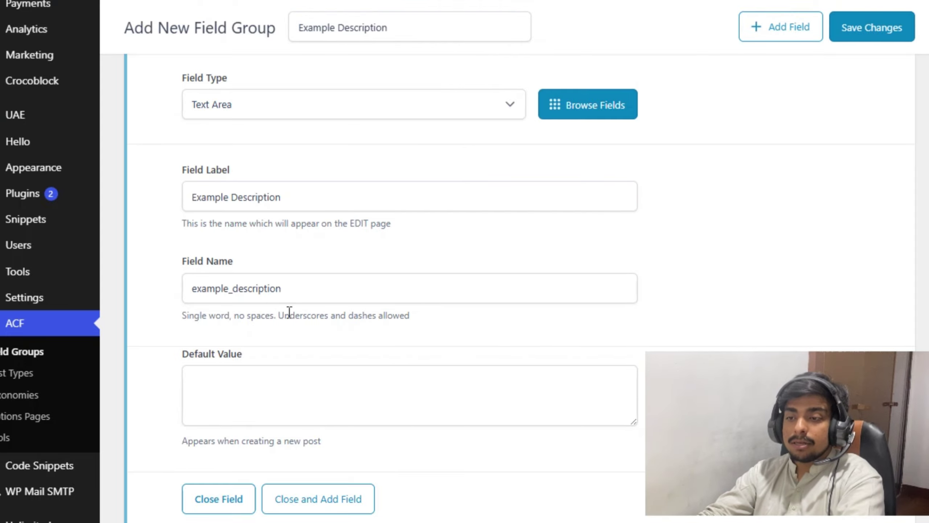
- Set the field group's location rule to show it if Post Type is equal to Product
scroll(647, 208, "down", 3)
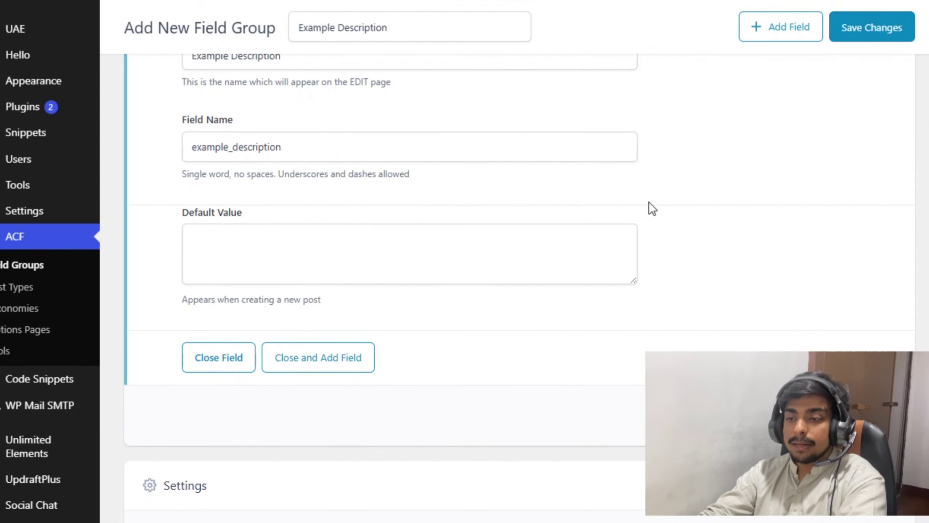
scroll(436, 224, "up", 6)
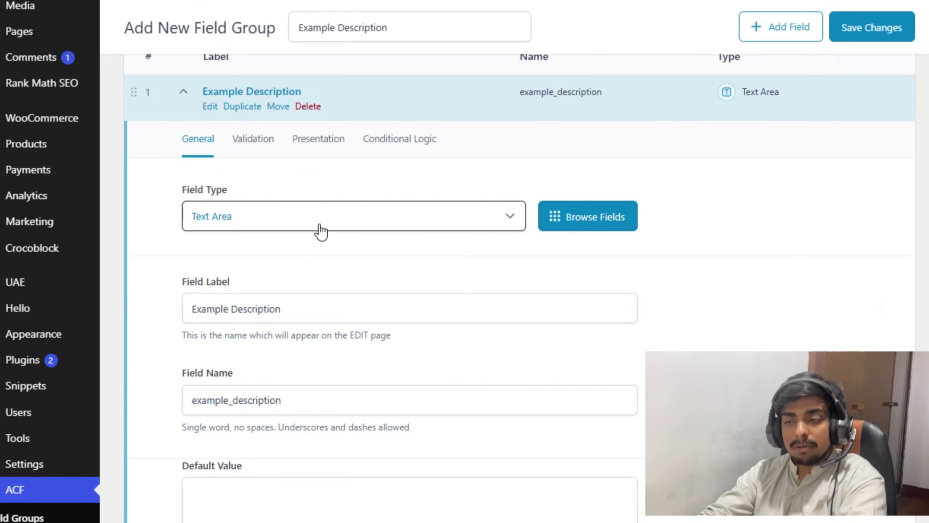
scroll(458, 257, "down", 8)
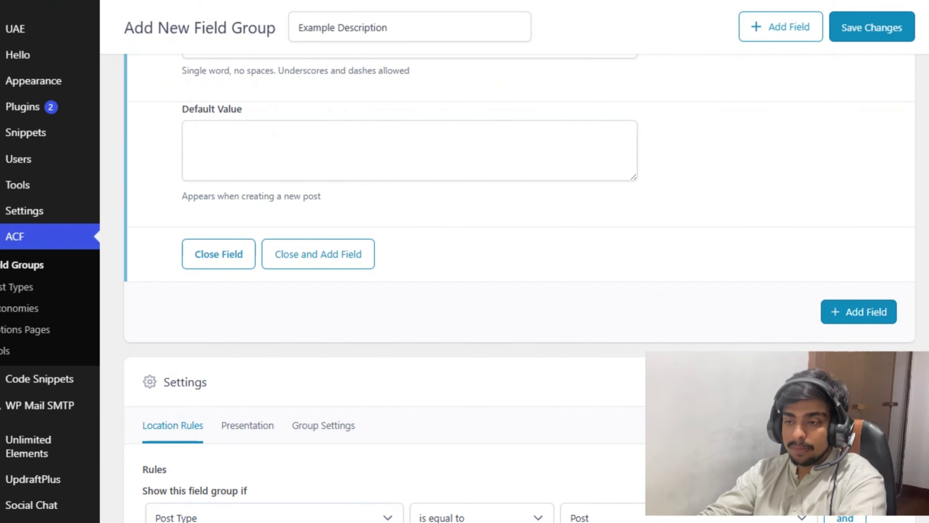
scroll(256, 403, "down", 4)
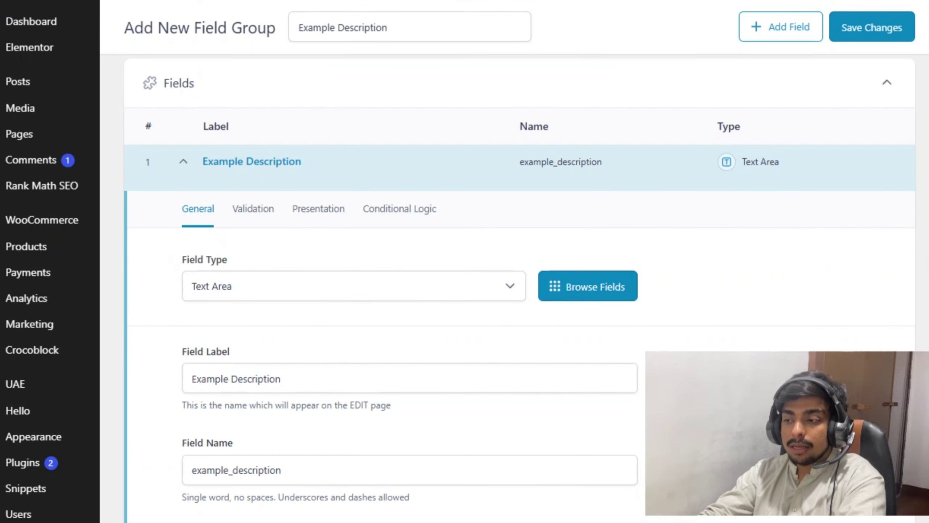
scroll(520, 286, "down", 10)
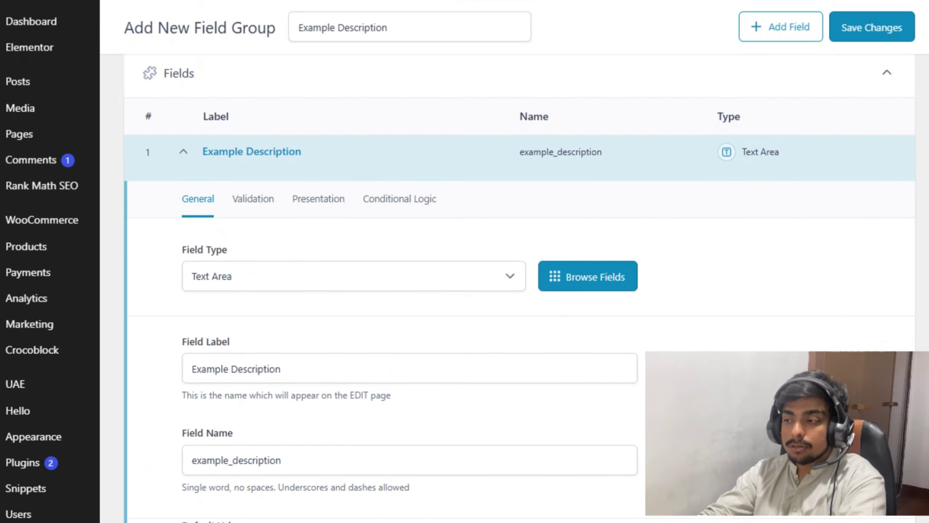
scroll(520, 286, "up", 1)
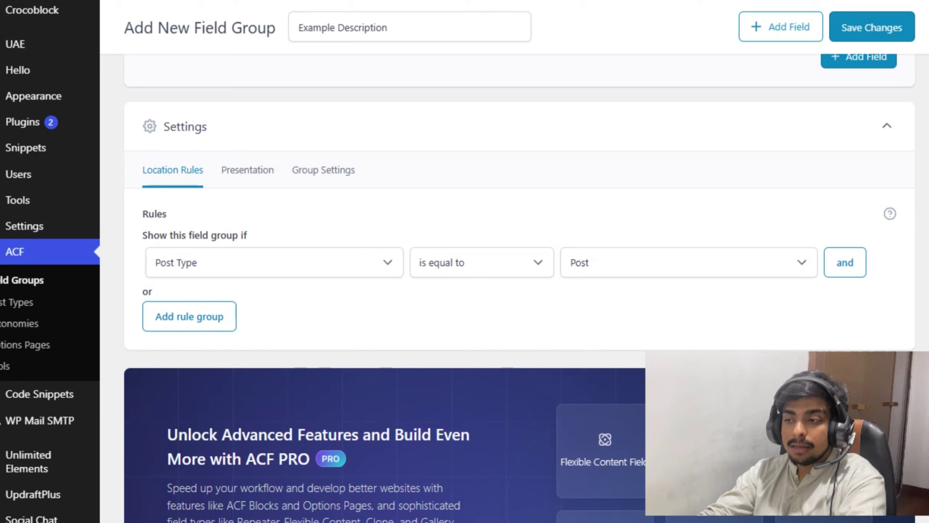
left_click(218, 265)
scroll(224, 93, "down", 1)
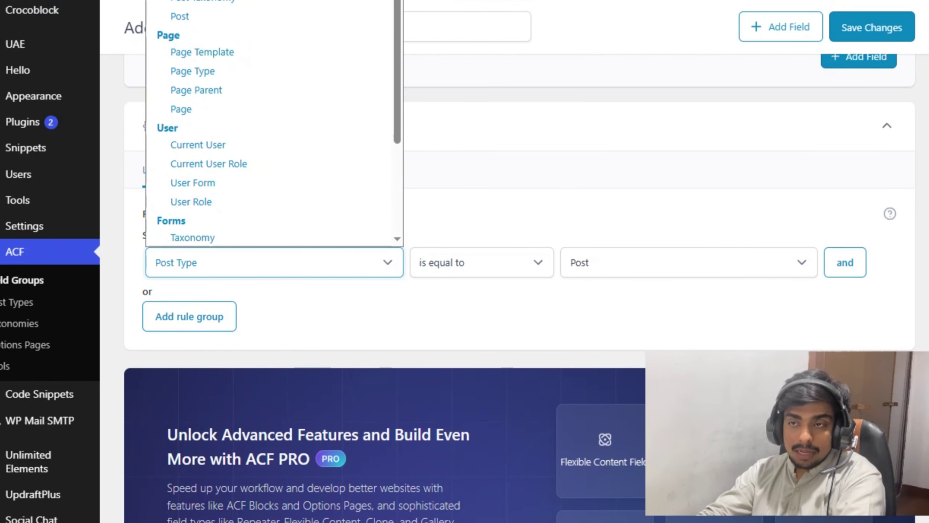
left_click(227, 1)
left_click(603, 277)
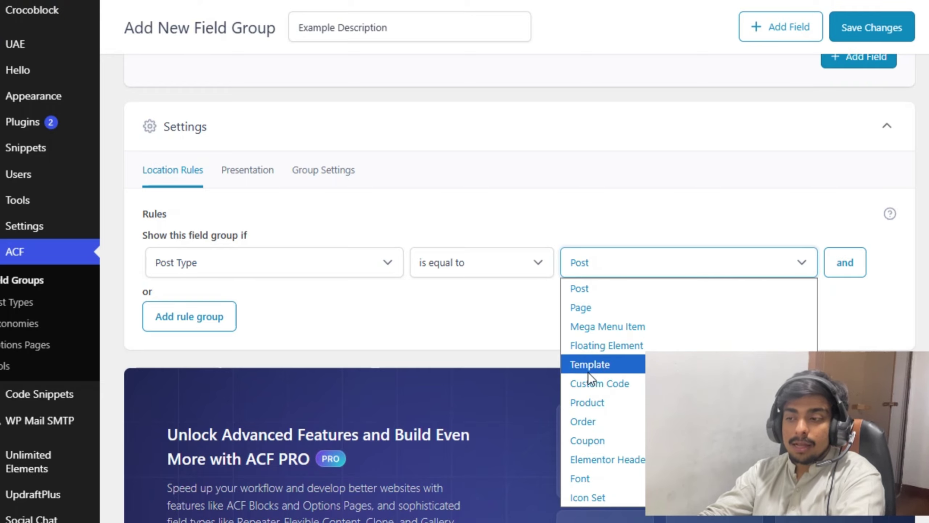
left_click(588, 403)
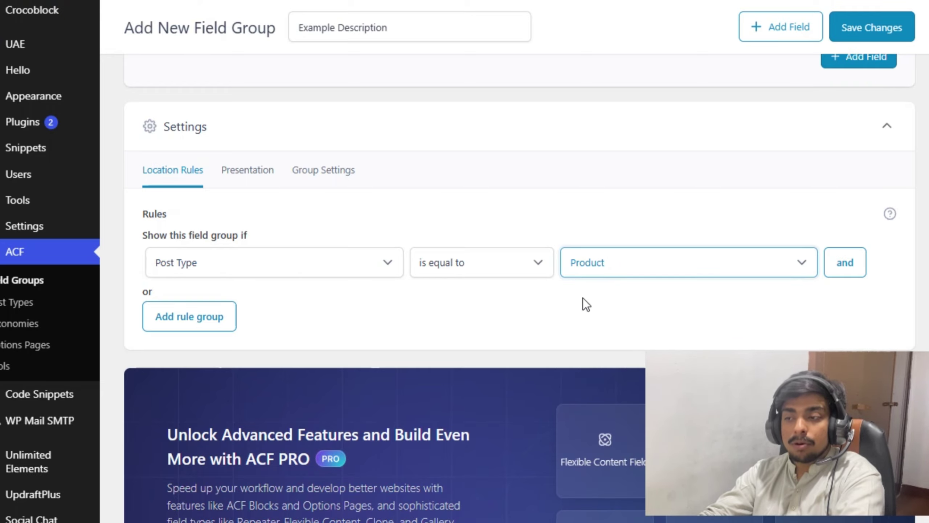
- Save the Example Description field group and look over its published settings
scroll(739, 125, "up", 10)
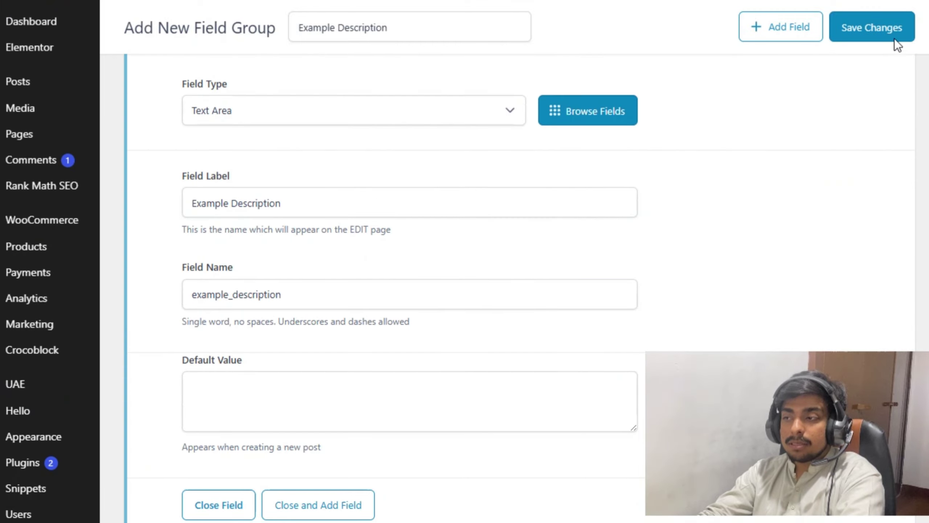
left_click(894, 37)
scroll(836, 114, "down", 10)
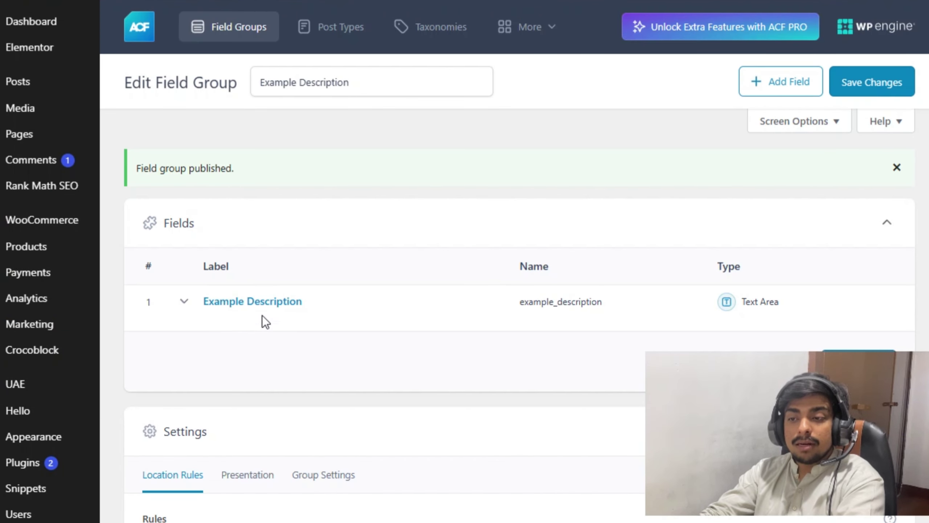
mouse_move(335, 309)
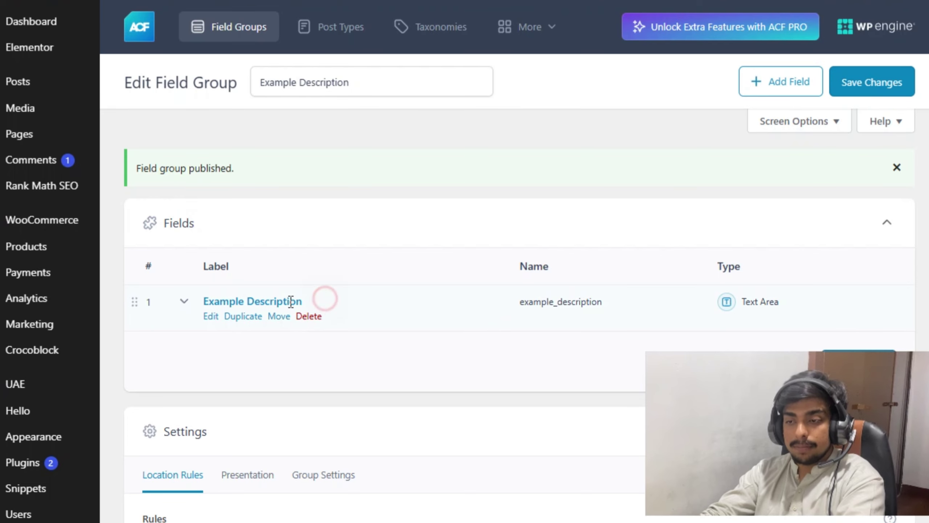
left_click_drag(326, 300, 162, 303)
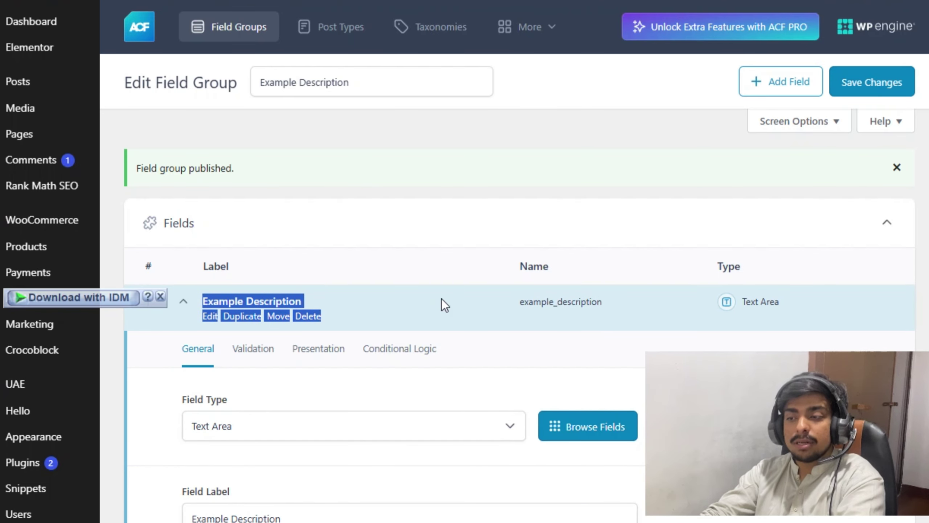
left_click(441, 298)
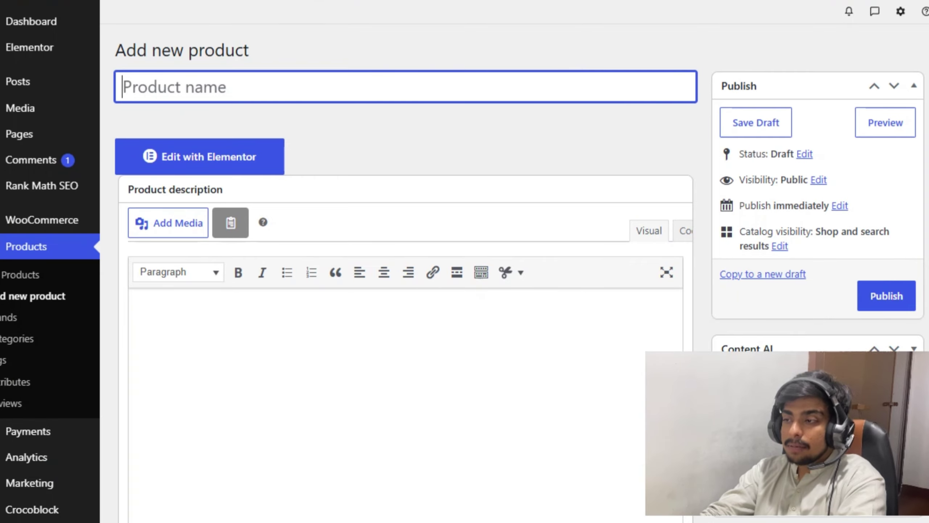
- Examine the Example Description and Product Extra Content boxes on the new product form
scroll(840, 121, "down", 2)
scroll(836, 132, "down", 15)
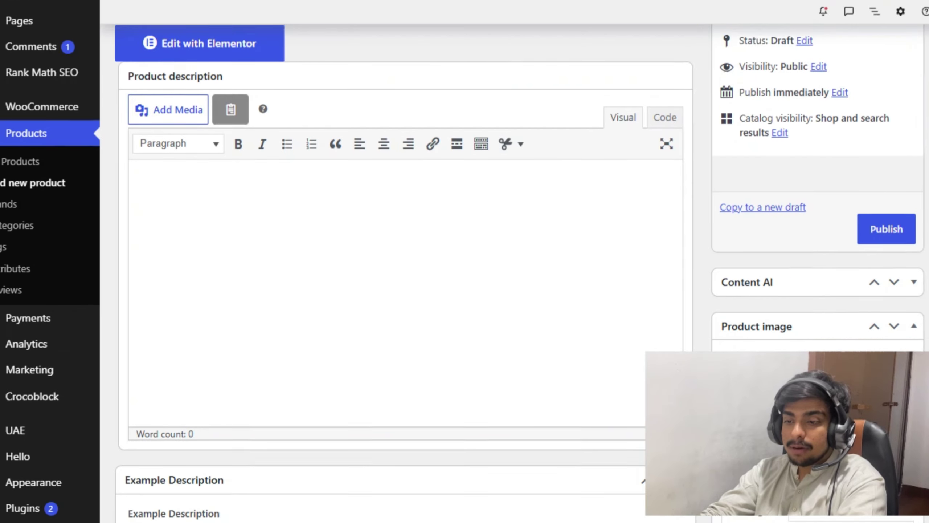
scroll(124, 271, "up", 7)
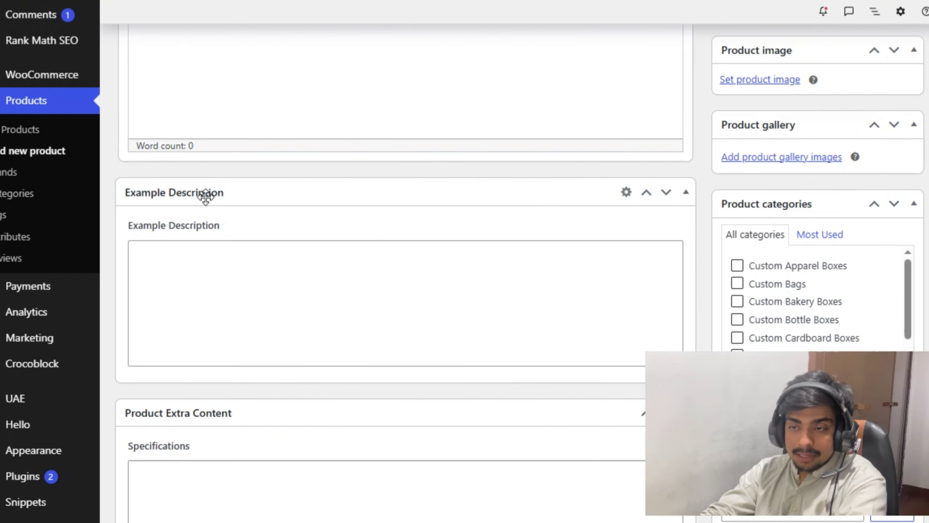
left_click(226, 270)
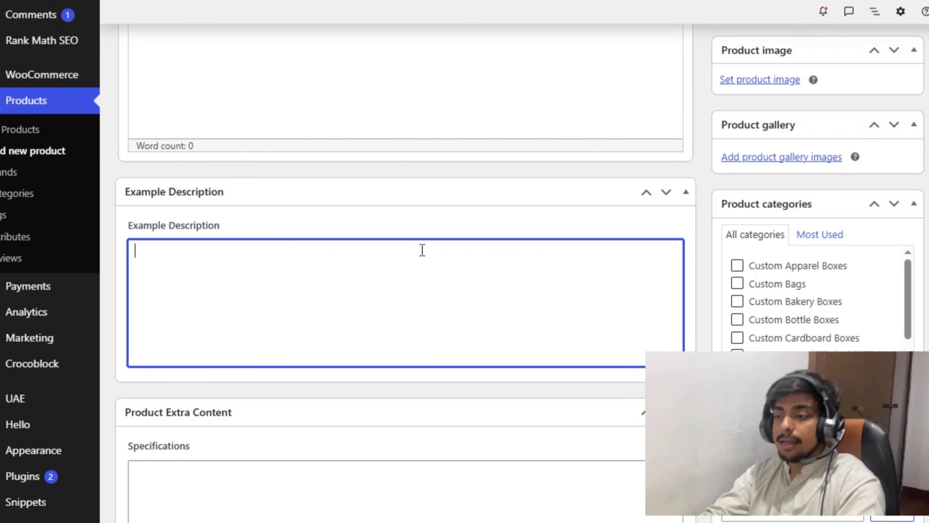
- Name the new product "EXAMPLE PRODUCT A" and copy that name
scroll(464, 195, "up", 6)
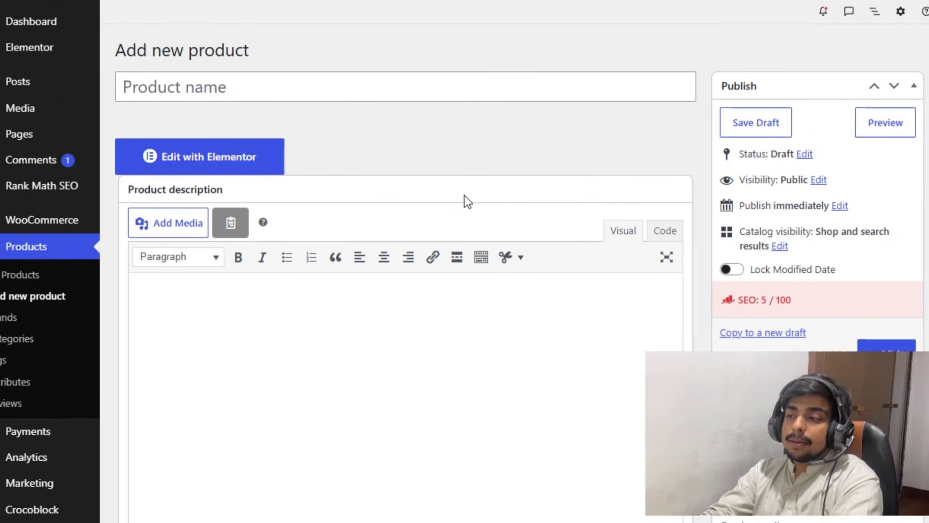
left_click(405, 99)
type("ECX")
key("BackSpace")
key("BackSpace")
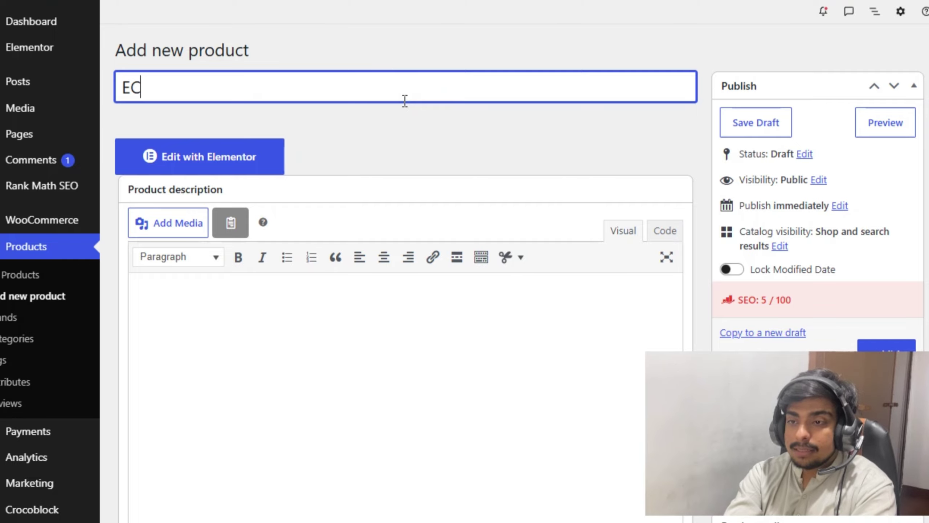
type("XAMPLE")
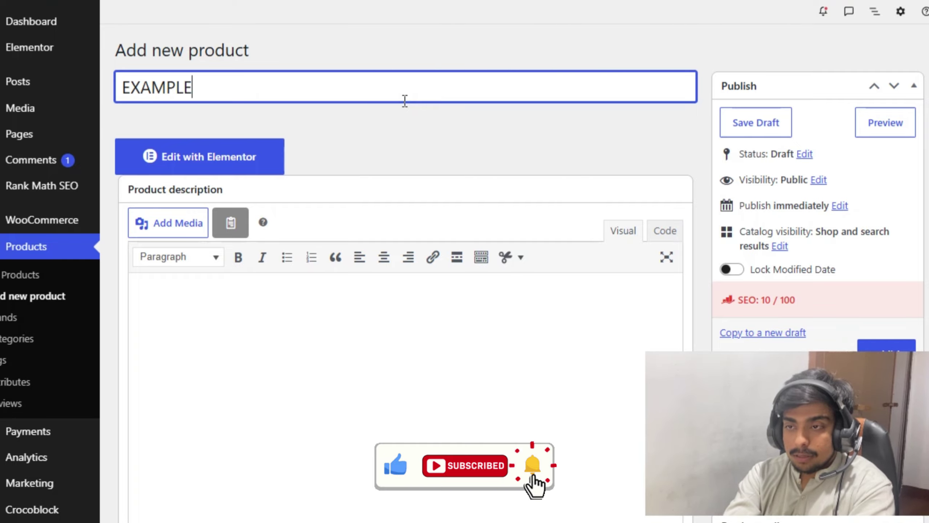
type(" PRODUCT A")
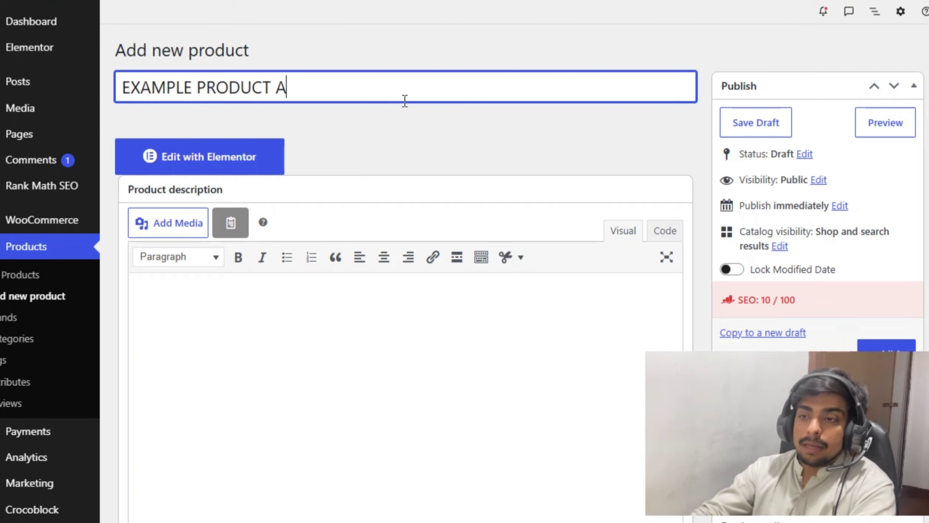
key("ctrl+a")
key("ctrl+c")
left_click(426, 157)
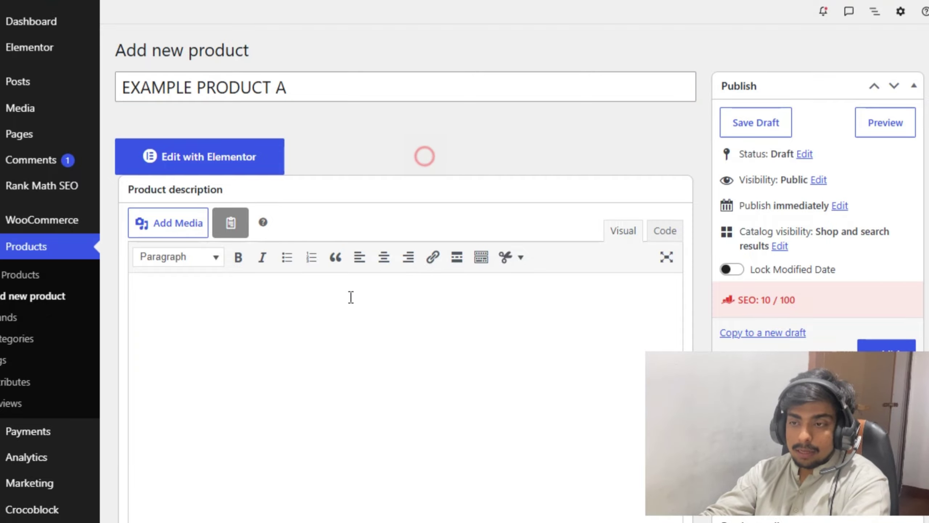
left_click(338, 311)
key("ctrl+v")
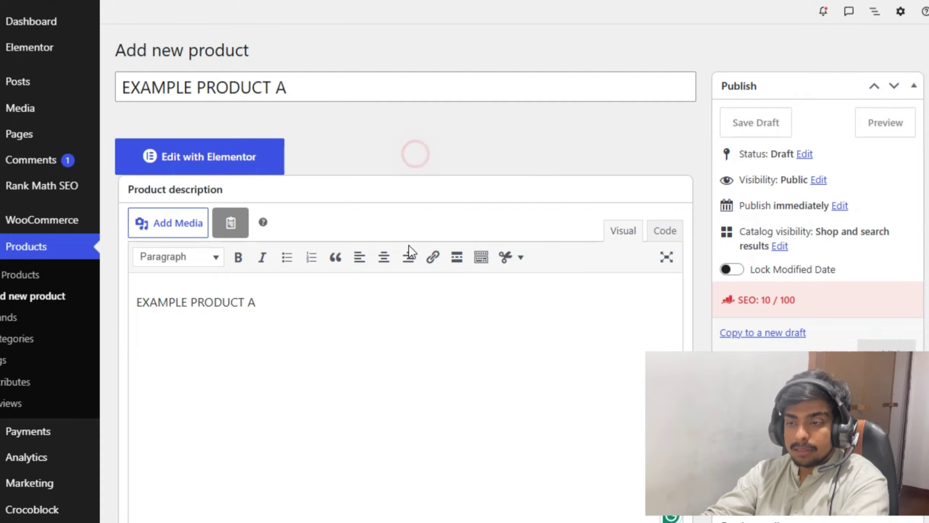
double_click(356, 304)
left_click(357, 303)
key("ctrl+c")
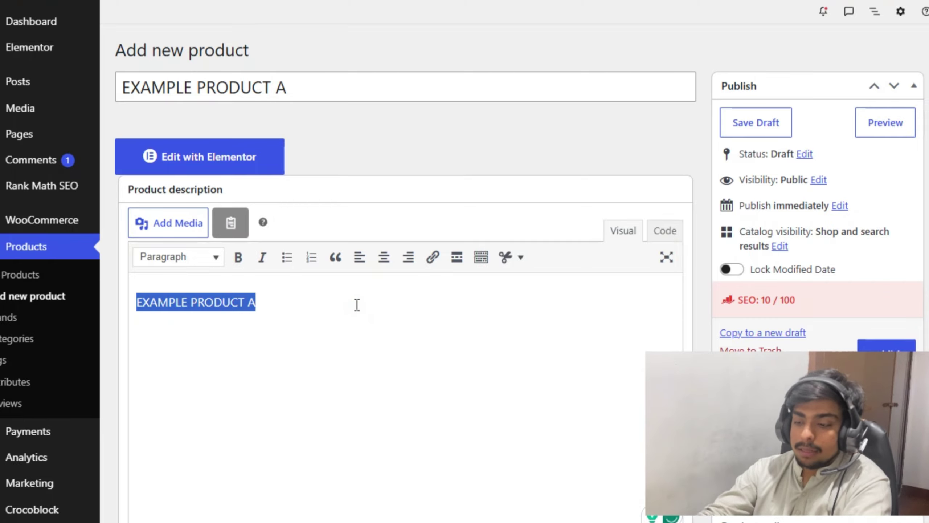
key("BackSpace")
- Paste "EXAMPLE PRODUCT A" into the product's Example Description field
scroll(400, 193, "down", 5)
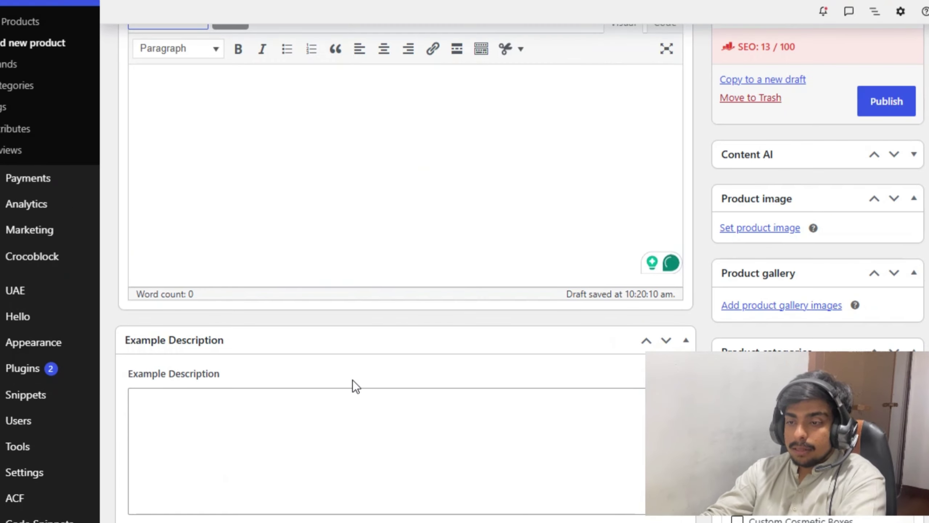
scroll(322, 415, "down", 6)
left_click(272, 224)
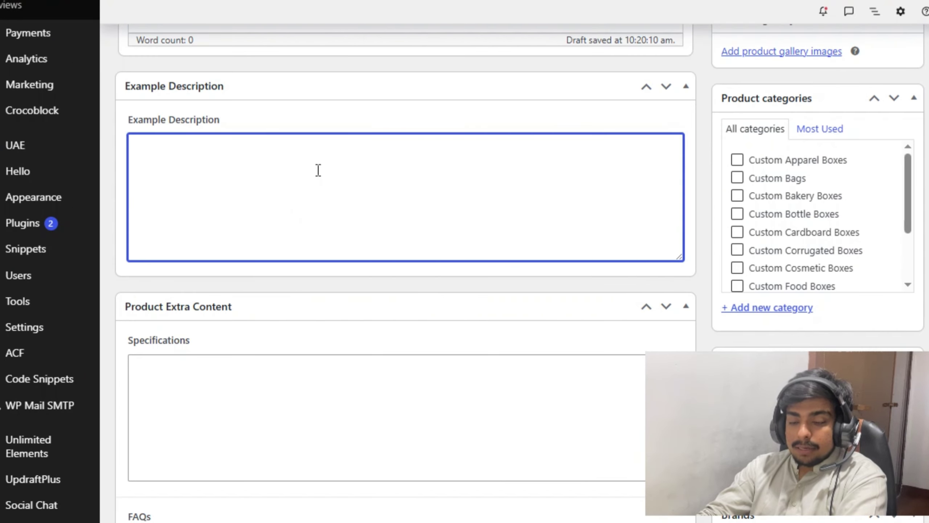
key("ctrl+v")
left_click(359, 95)
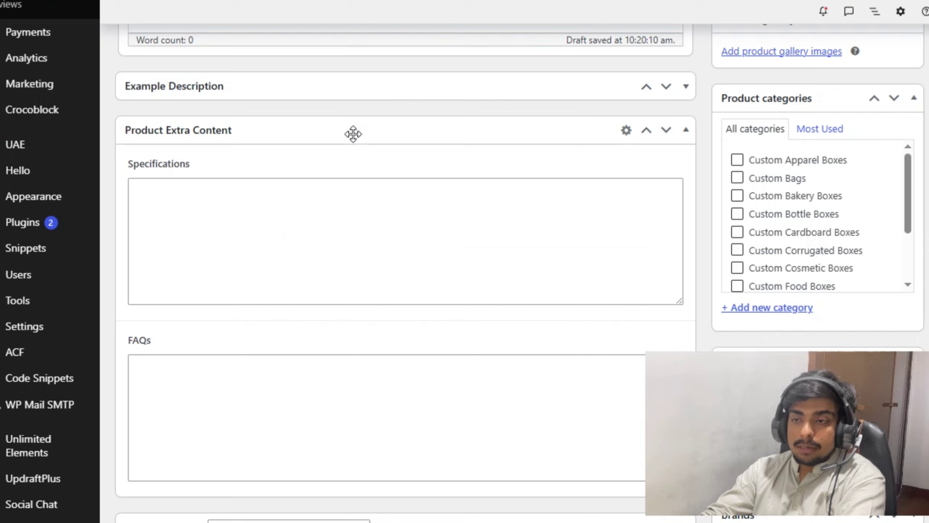
left_click(357, 92)
scroll(300, 272, "up", 5)
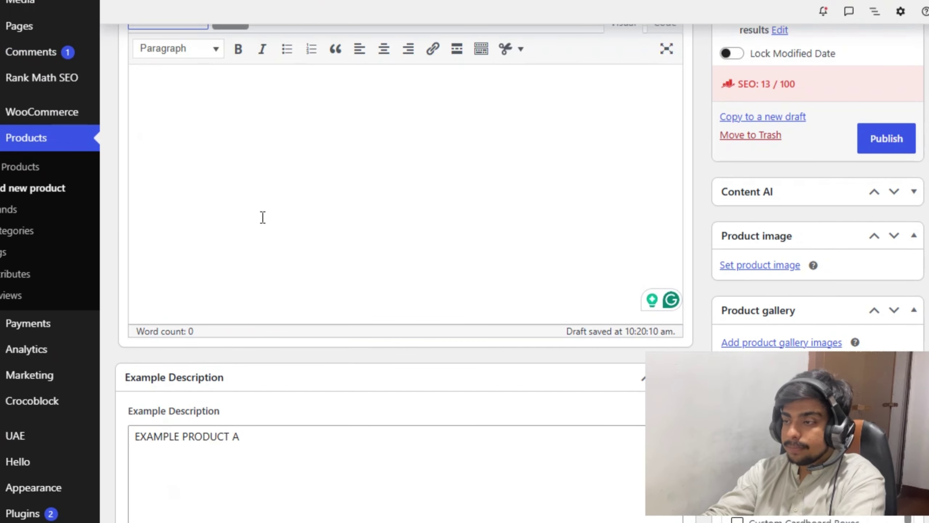
- Paste "EXAMPLE PRODUCT A" into both the Specifications and FAQs fields of Product Extra Content
scroll(192, 211, "down", 6)
scroll(197, 422, "down", 4)
left_click(197, 422)
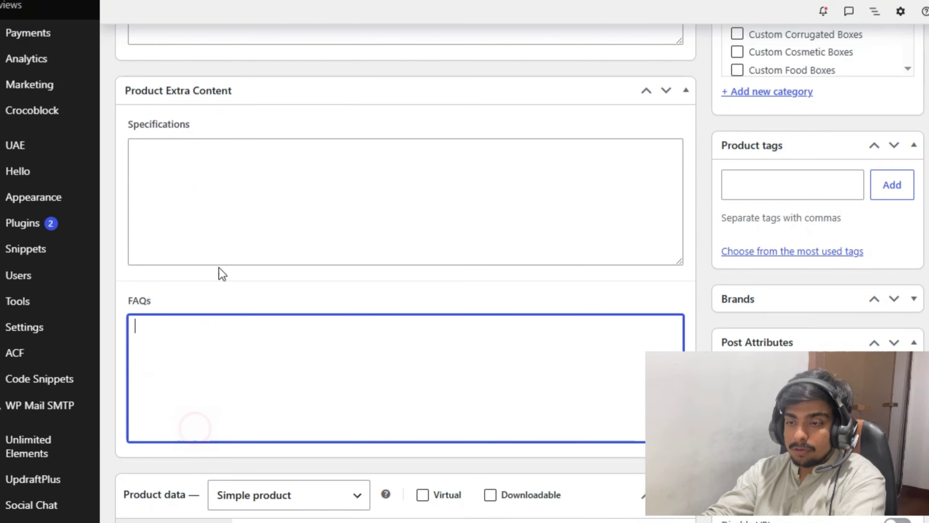
left_click(227, 233)
key("ctrl+v")
left_click(250, 341)
key("ctrl+v")
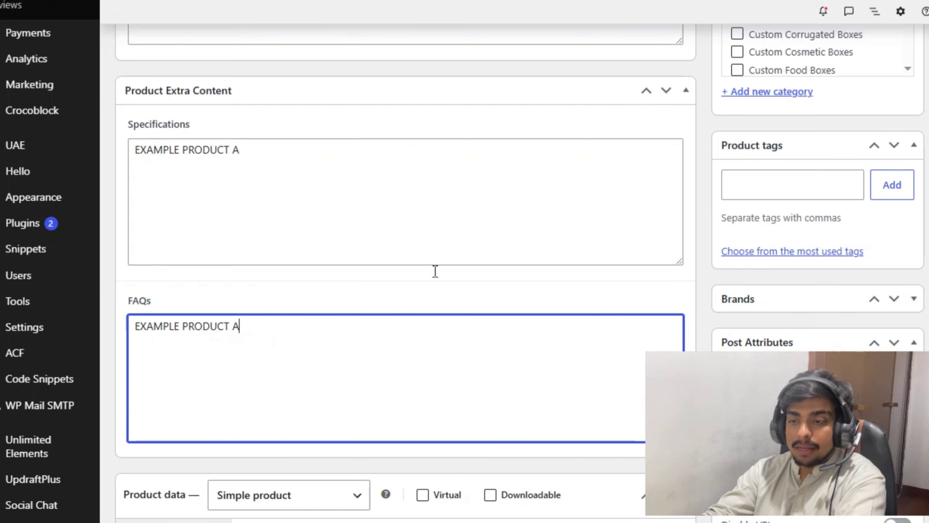
- Paste "EXAMPLE PRODUCT A" into the main product description
scroll(344, 280, "up", 5)
scroll(402, 257, "down", 5)
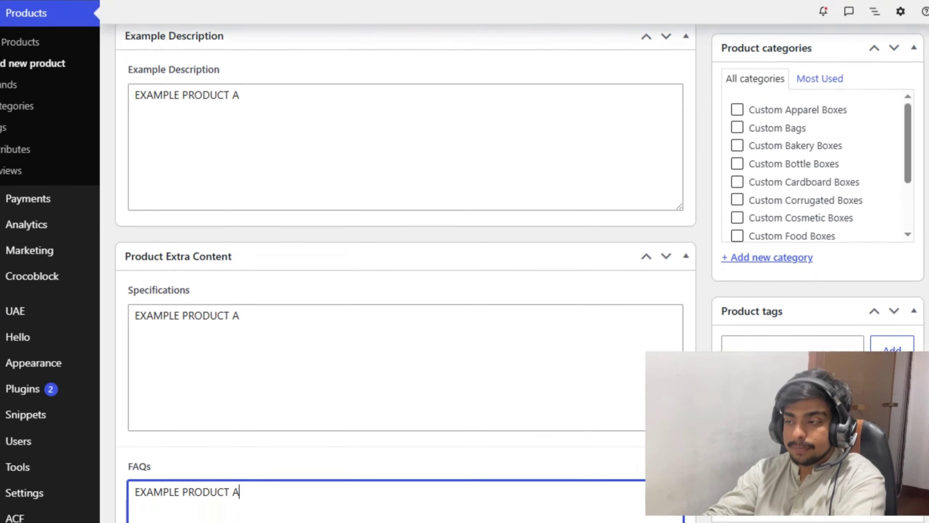
scroll(403, 256, "up", 8)
scroll(751, 201, "up", 1)
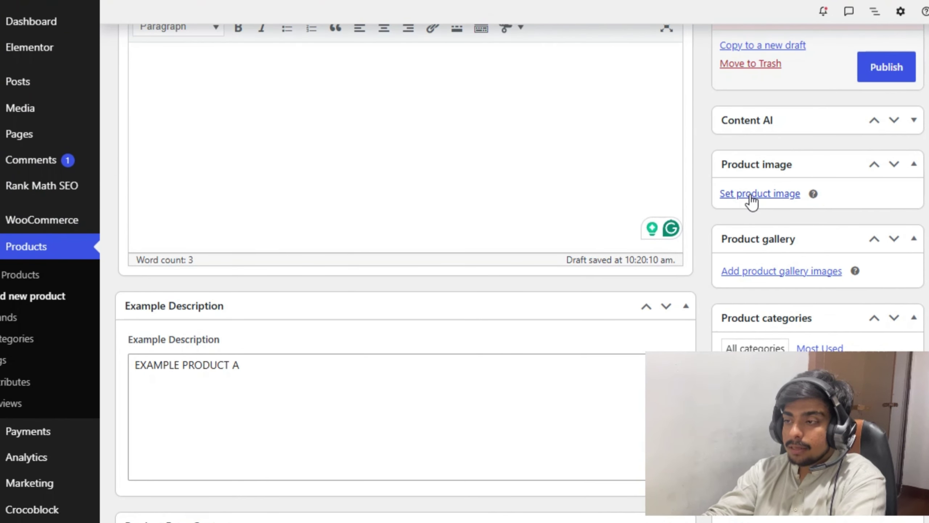
- Set the product image to Custom-Printed-Luxury-Candle-Packaging.webp from the media library
left_click(750, 201)
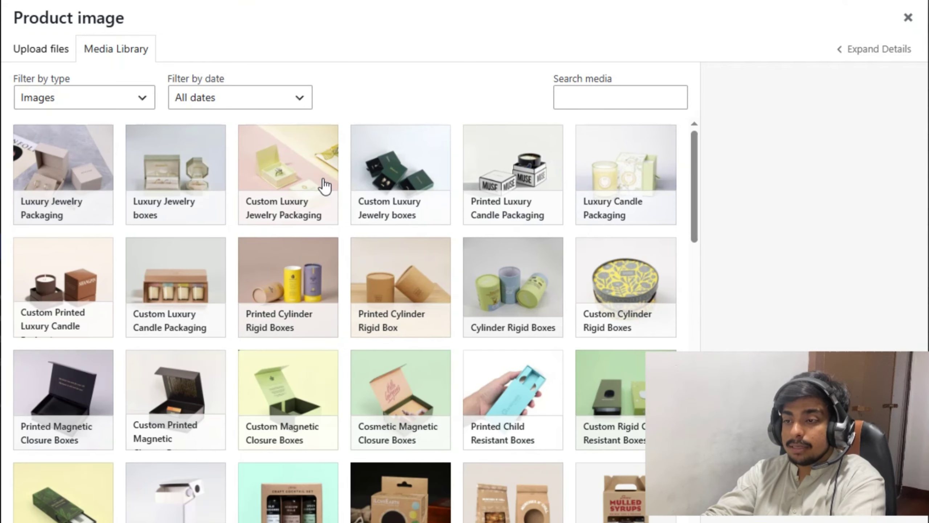
left_click(98, 289)
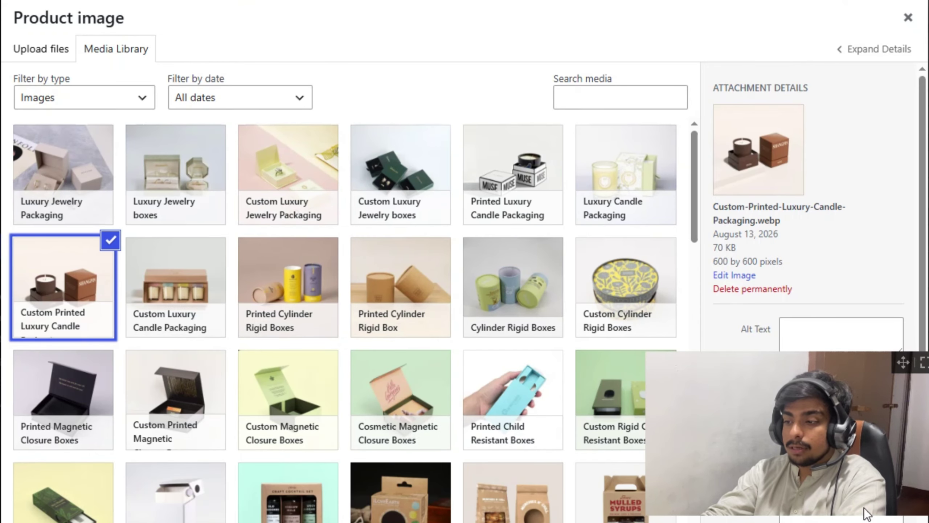
left_click_drag(907, 365, 909, 363)
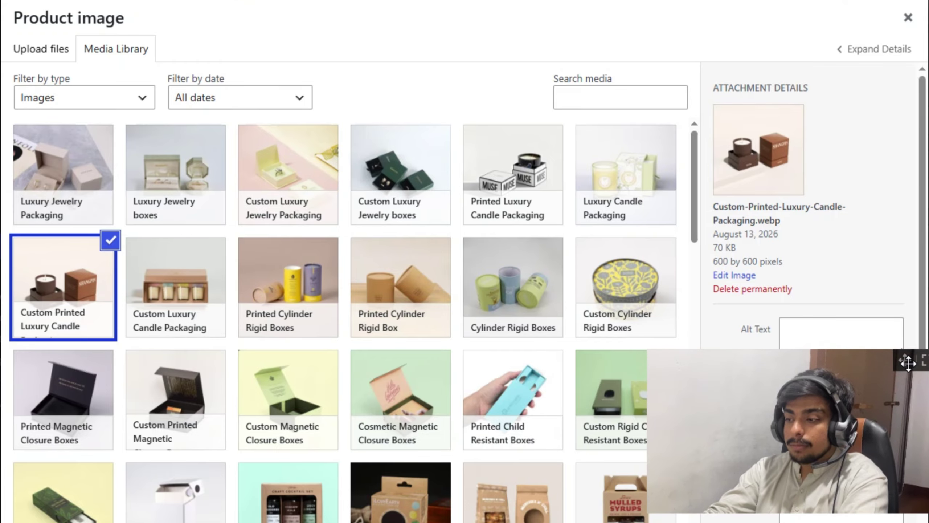
left_click(875, 520)
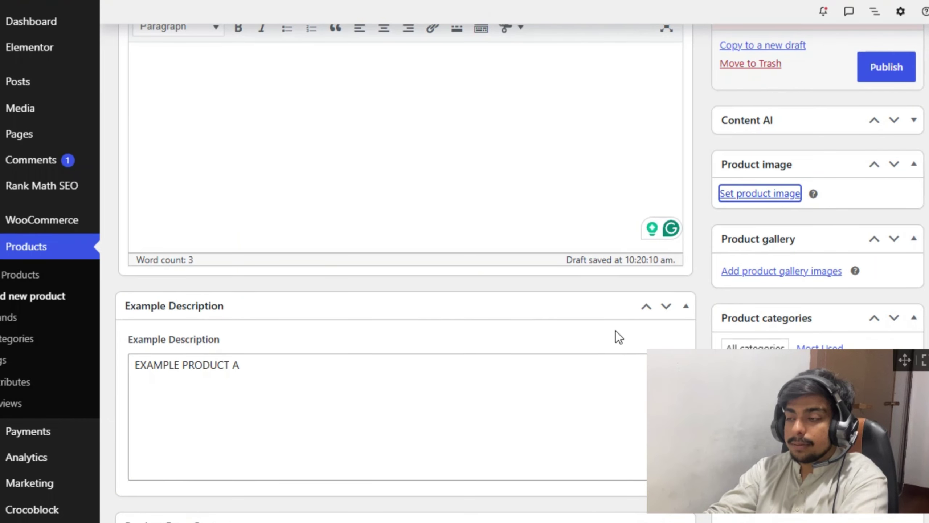
- Publish EXAMPLE PRODUCT A and open its live product page
scroll(677, 210, "up", 3)
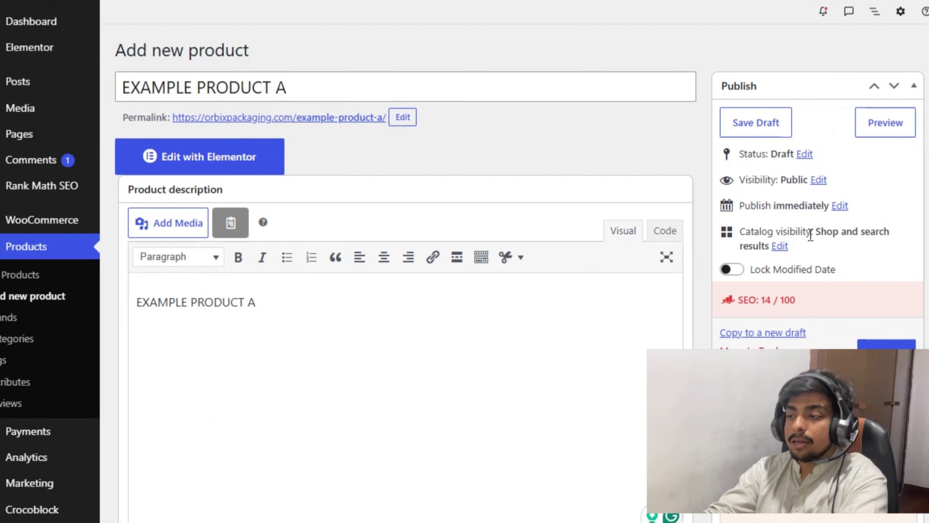
scroll(769, 234, "down", 5)
left_click(889, 108)
scroll(621, 181, "up", 5)
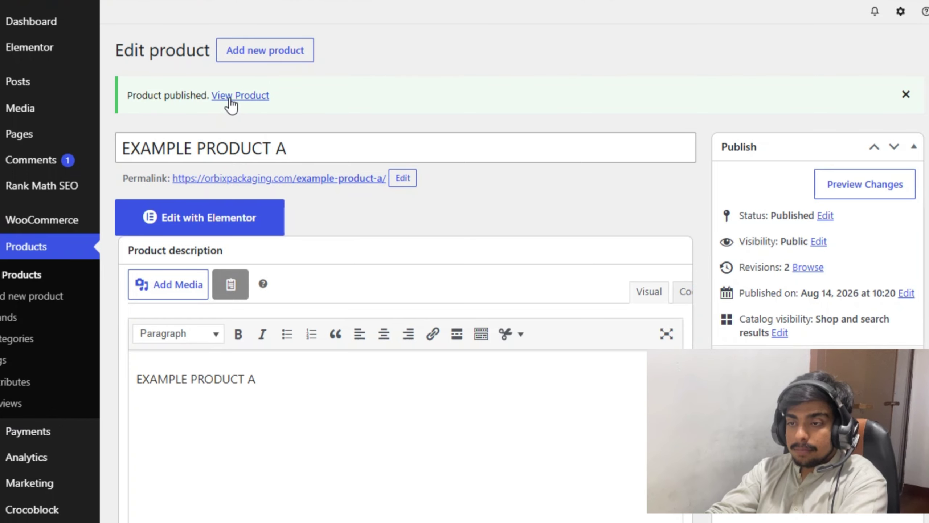
left_click(242, 95)
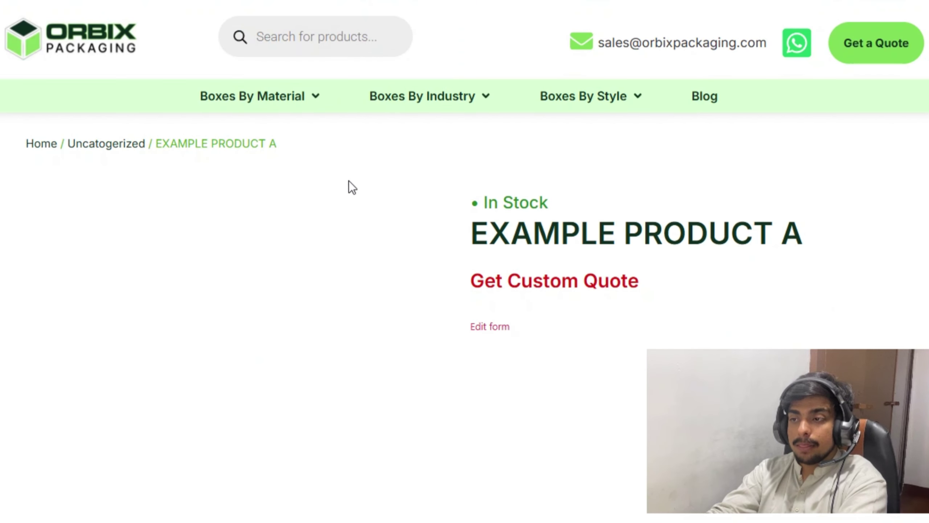
- Check the contents of the live page's Description, Specifications and FAQ's tabs against the product's edit form
scroll(465, 262, "down", 6)
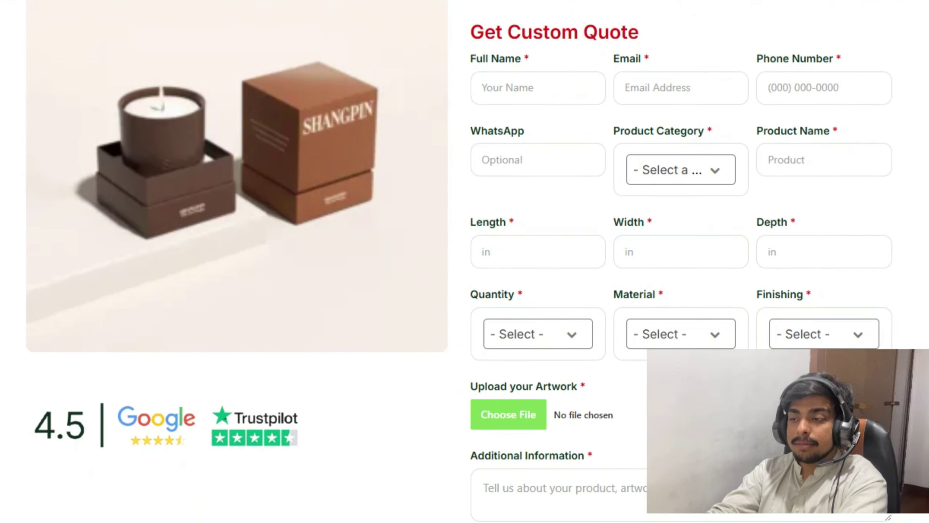
scroll(465, 262, "up", 5)
scroll(465, 262, "up", 1)
scroll(464, 261, "down", 3)
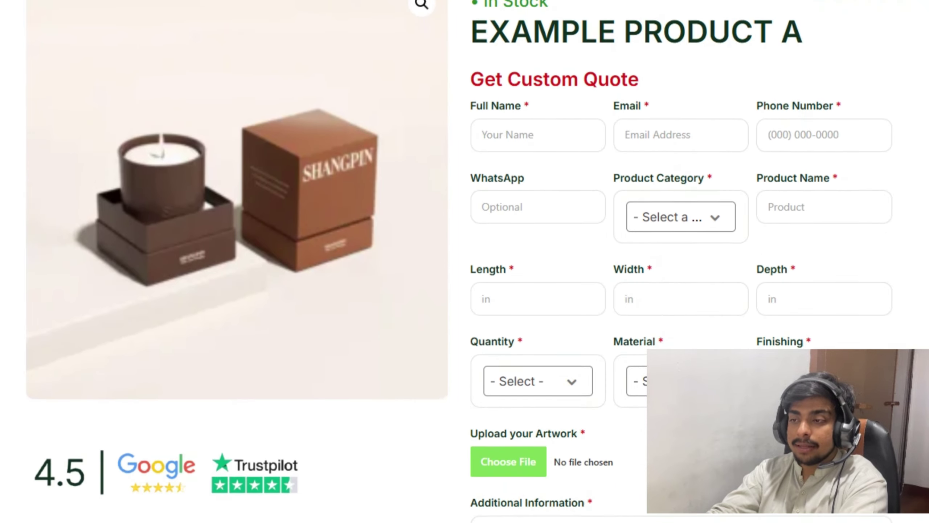
scroll(465, 262, "up", 3)
scroll(464, 261, "down", 12)
scroll(579, 321, "up", 6)
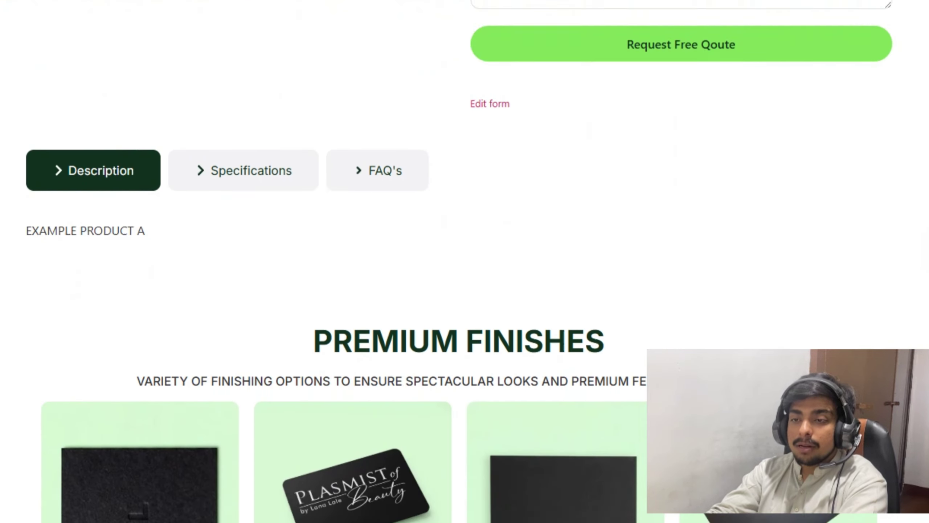
triple_click(125, 435)
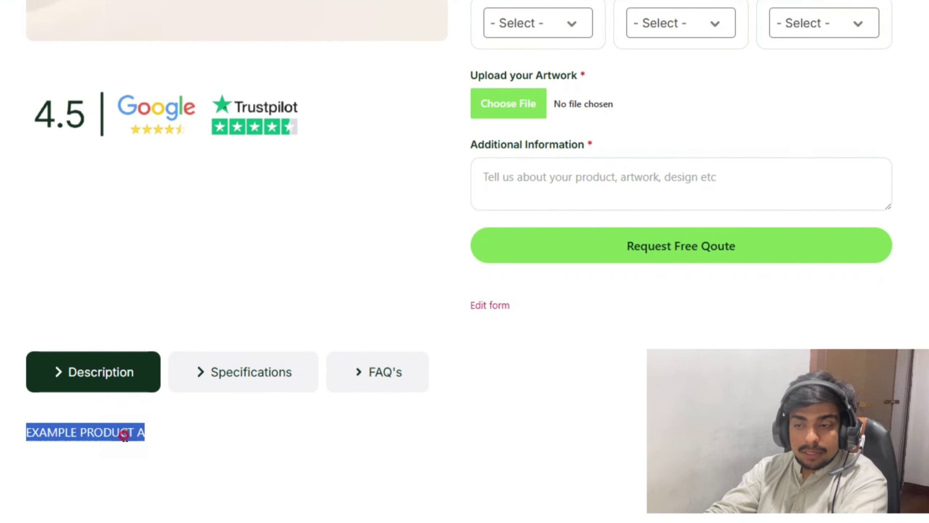
left_click(219, 382)
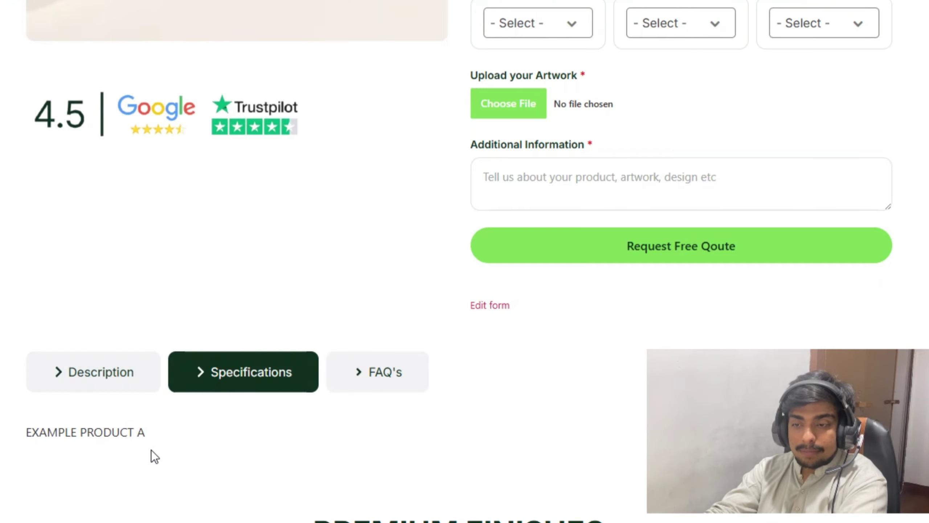
left_click(385, 386)
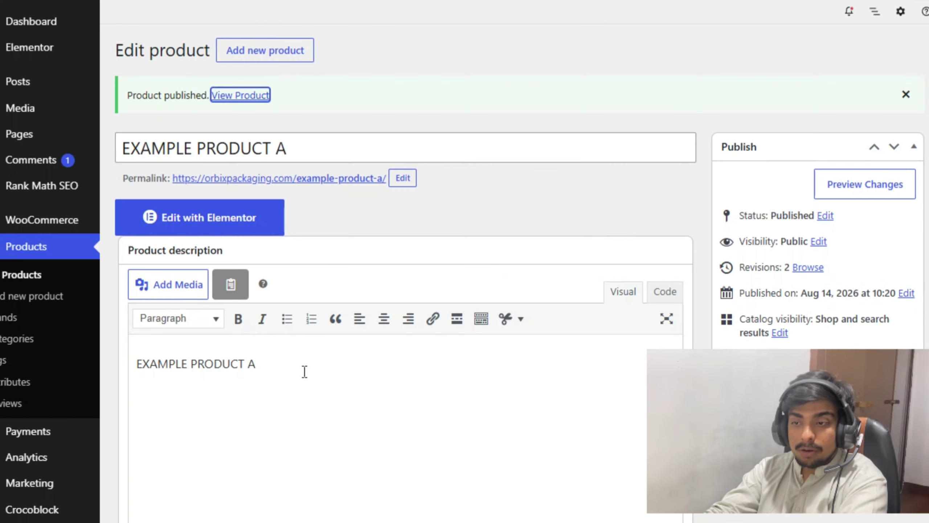
scroll(303, 372, "down", 6)
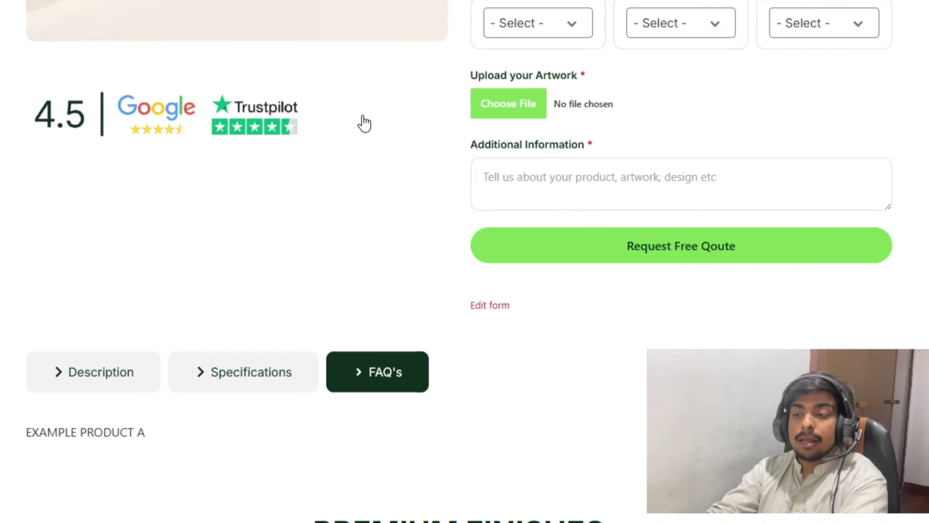
- Switch to the Elementor editor and reload the product page template, confirming the reload
scroll(363, 121, "up", 10)
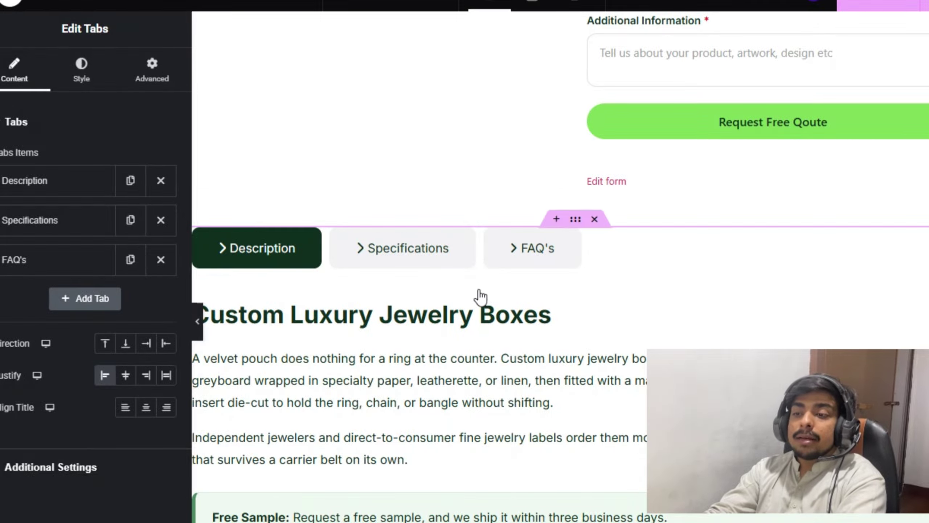
scroll(586, 197, "up", 10)
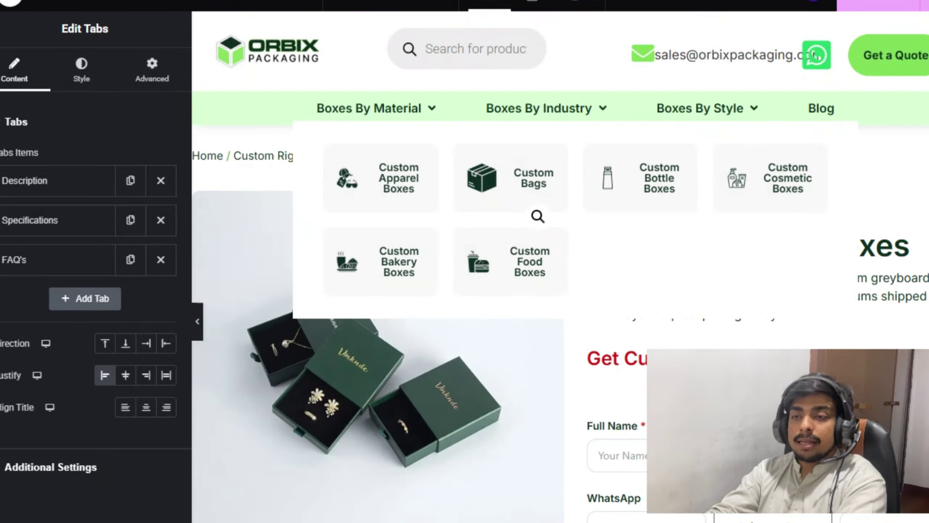
key("F5")
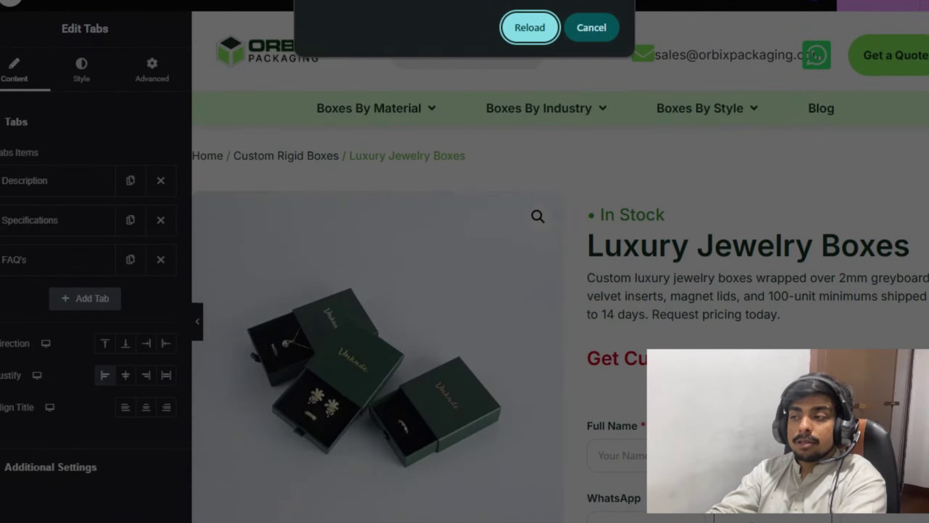
left_click(549, 31)
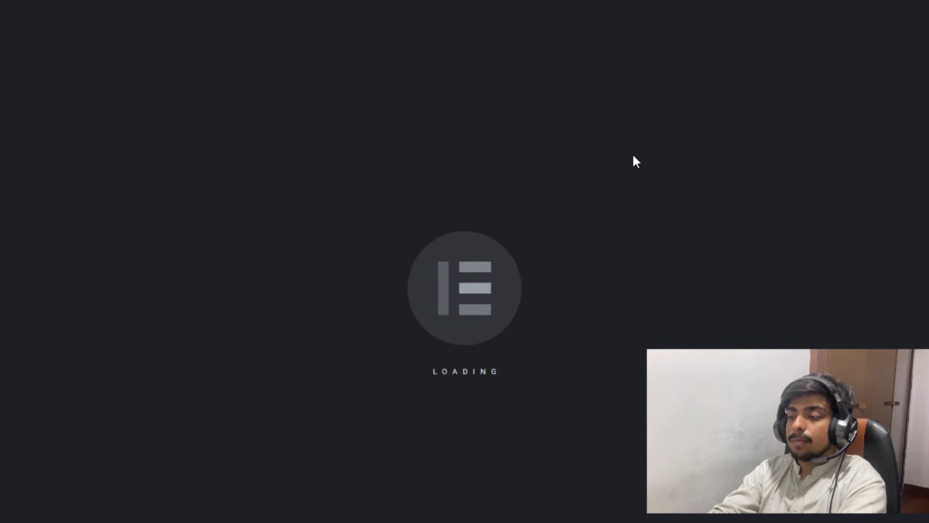
left_click(634, 157)
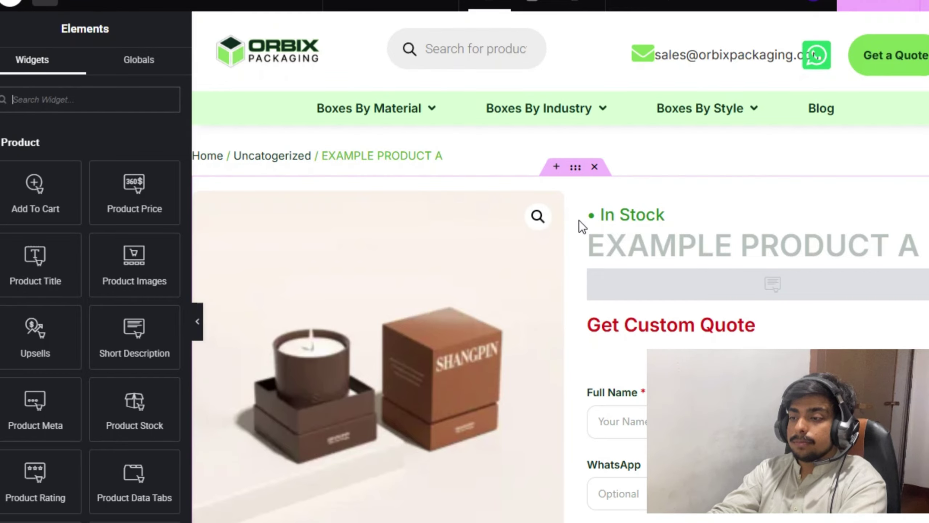
- Find the Text Editor widget and add it to the template beneath the Related Products section
scroll(576, 237, "down", 5)
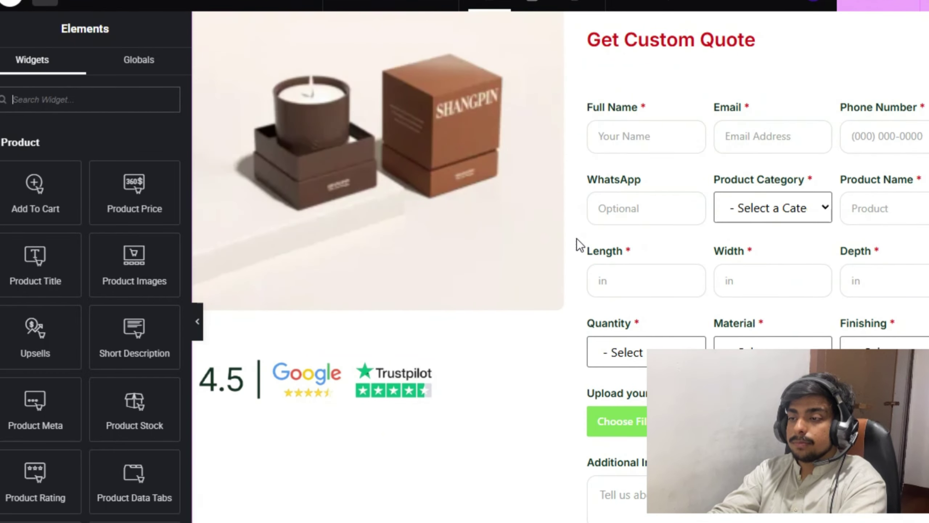
scroll(573, 229, "down", 3)
scroll(568, 219, "down", 5)
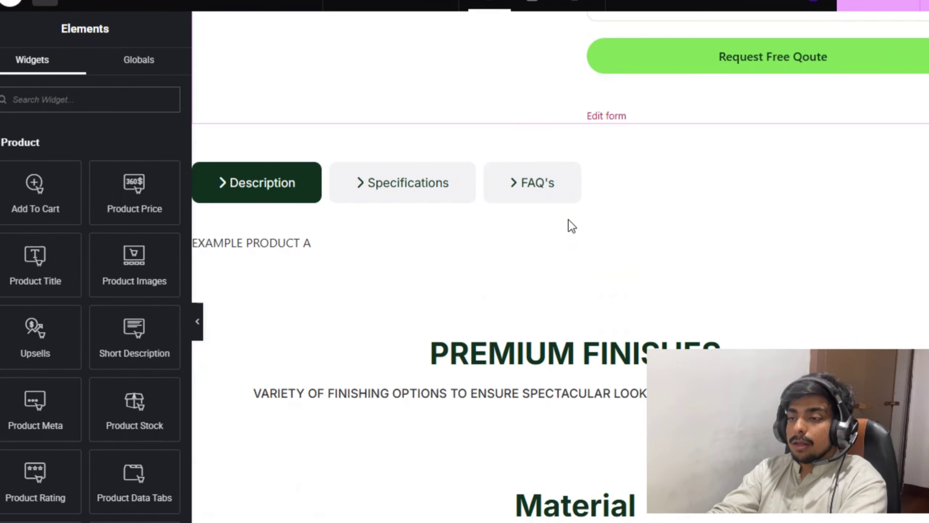
scroll(528, 262, "down", 5)
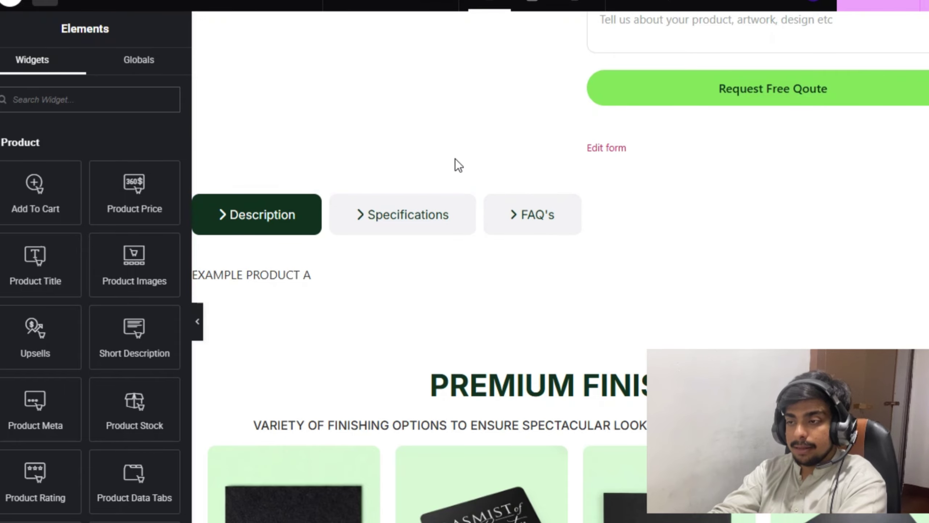
scroll(455, 158, "down", 10)
scroll(454, 159, "up", 3)
scroll(450, 204, "down", 3)
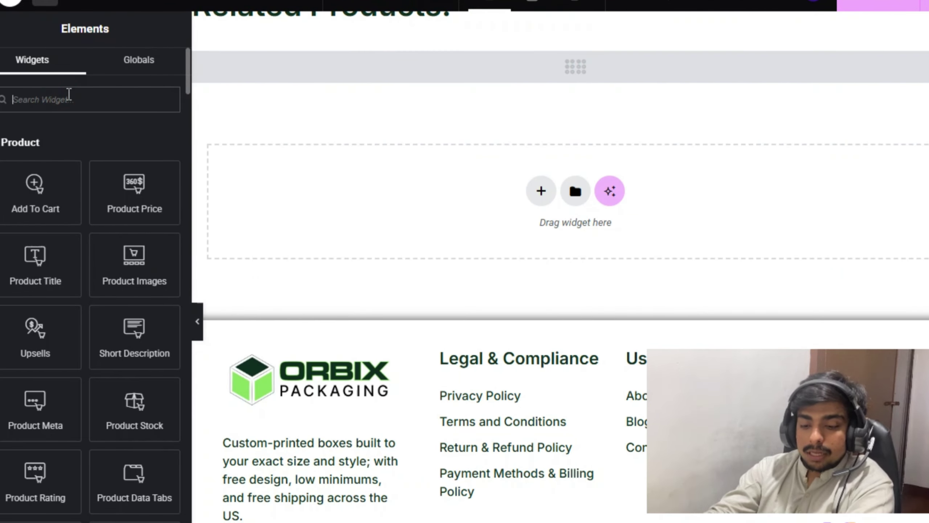
type("descript")
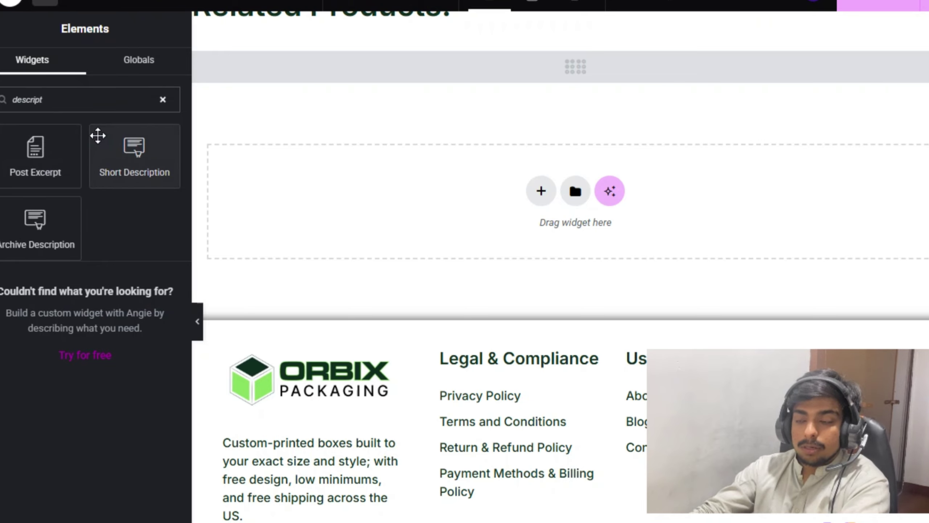
key("ctrl+a")
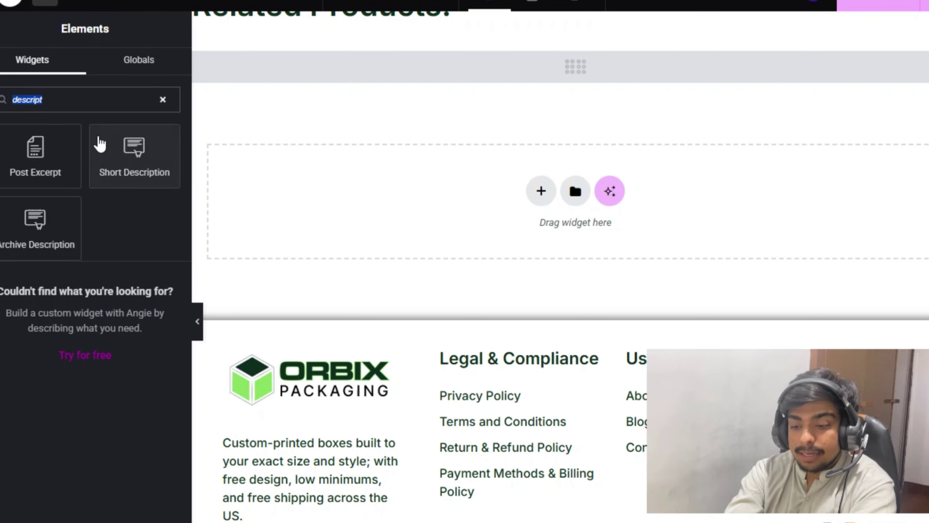
key("BackSpace")
type("ext")
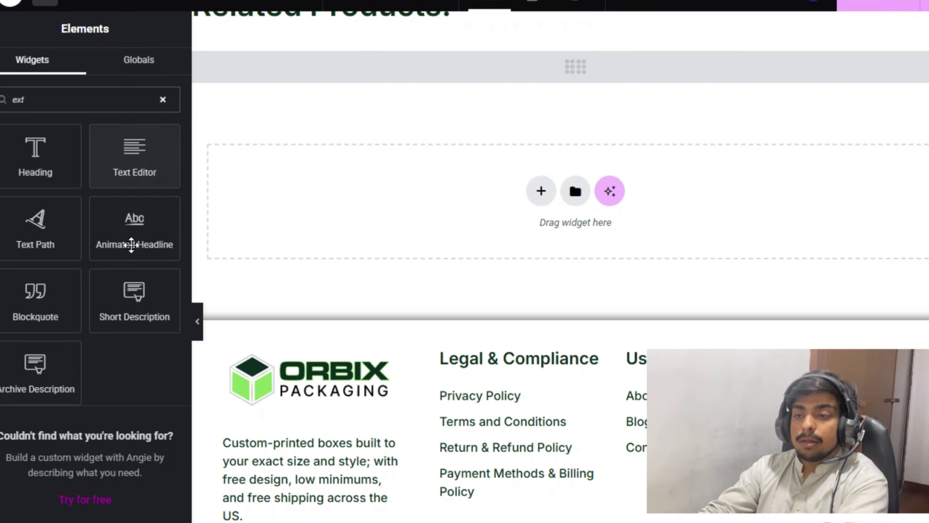
left_click_drag(152, 147, 350, 198)
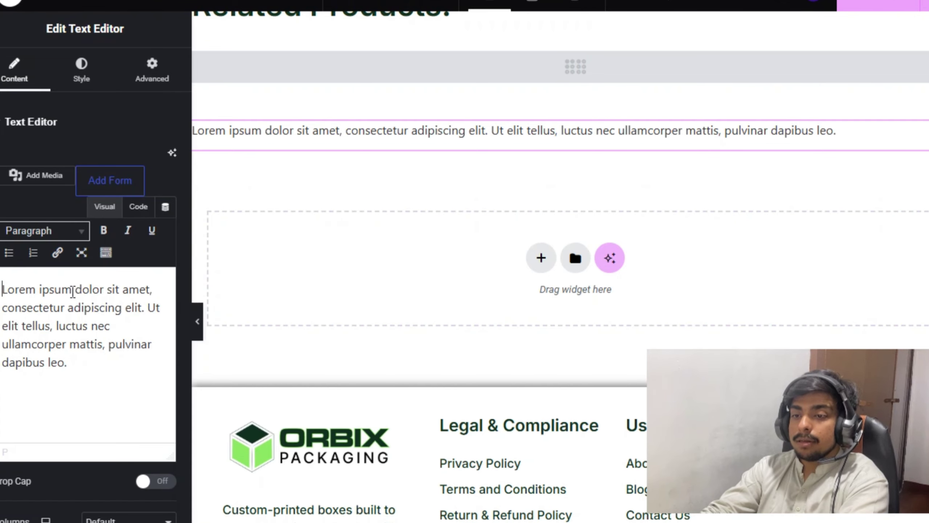
- Clear the Text Editor widget's placeholder text and assign it the ACF Field dynamic tag
key("ctrl+a")
key("BackSpace")
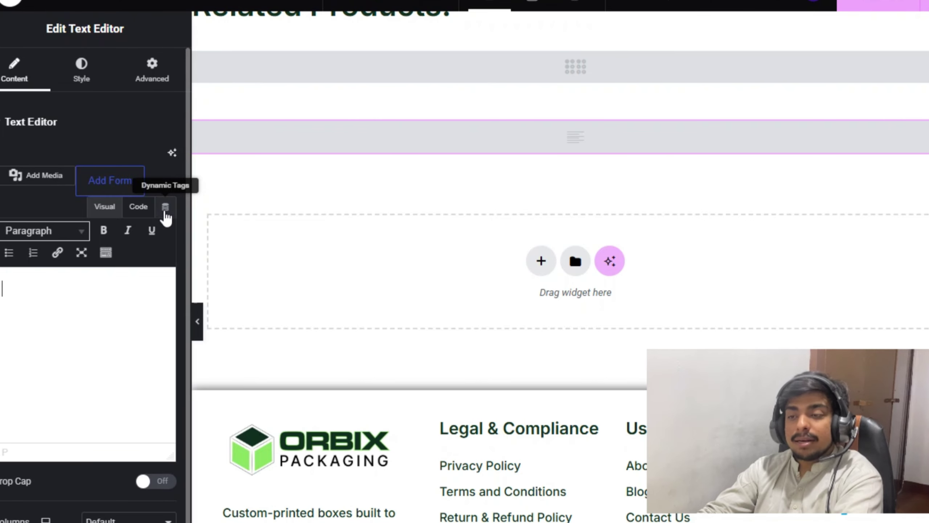
left_click(166, 215)
scroll(120, 278, "down", 10)
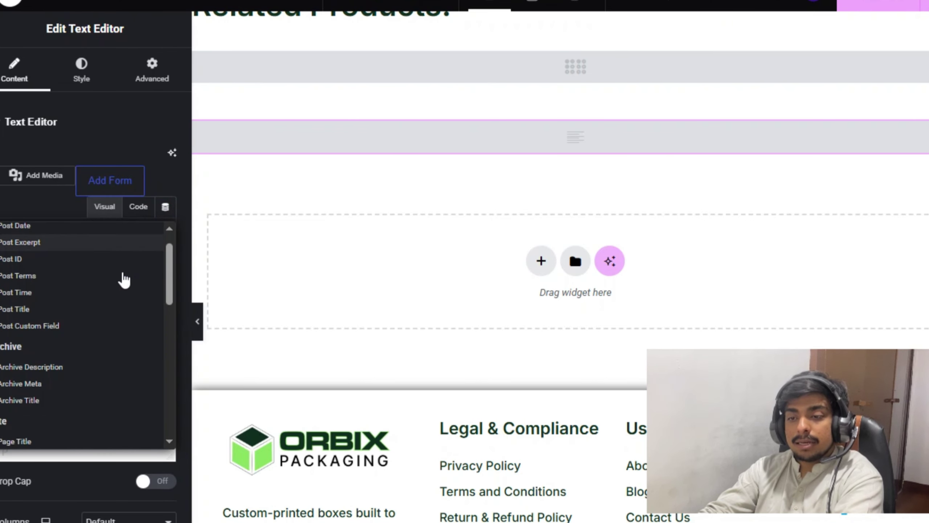
left_click(93, 442)
right_click(90, 440)
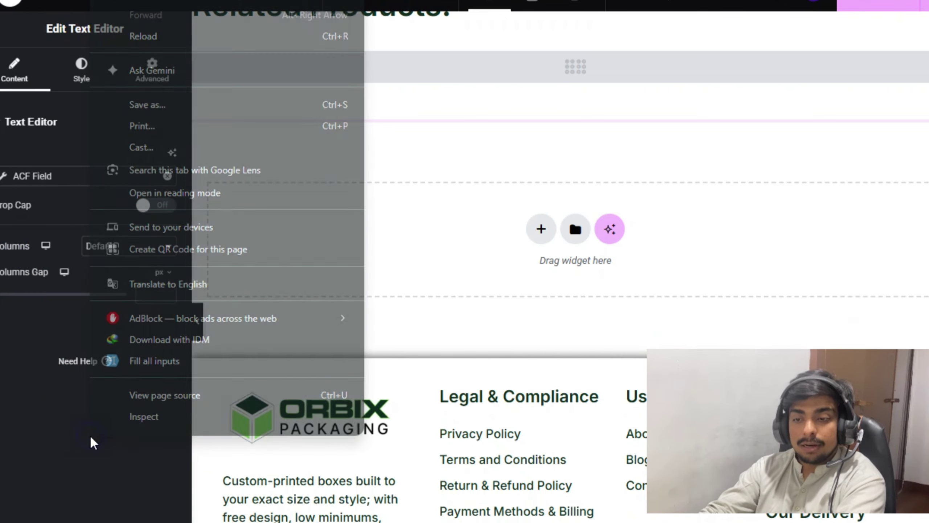
left_click(66, 448)
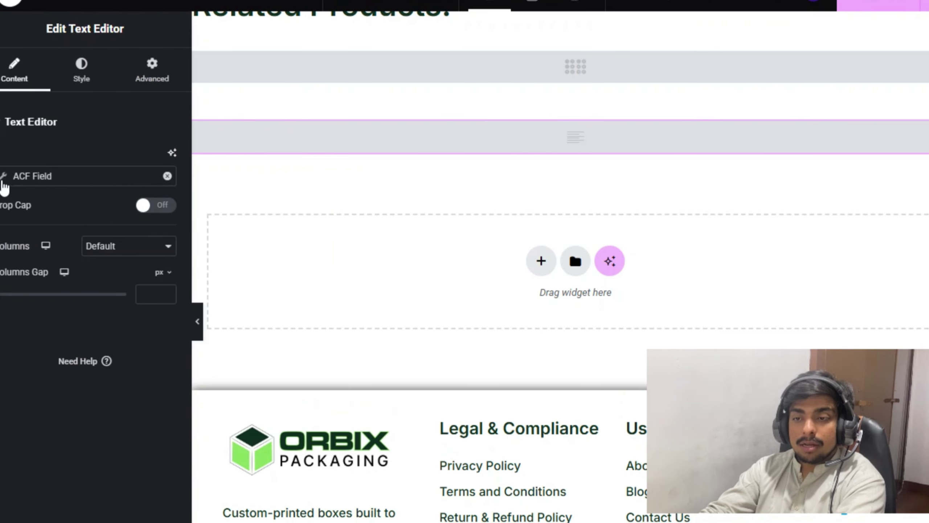
- Set the ACF Field tag's key to Example Description and publish the template
left_click(3, 177)
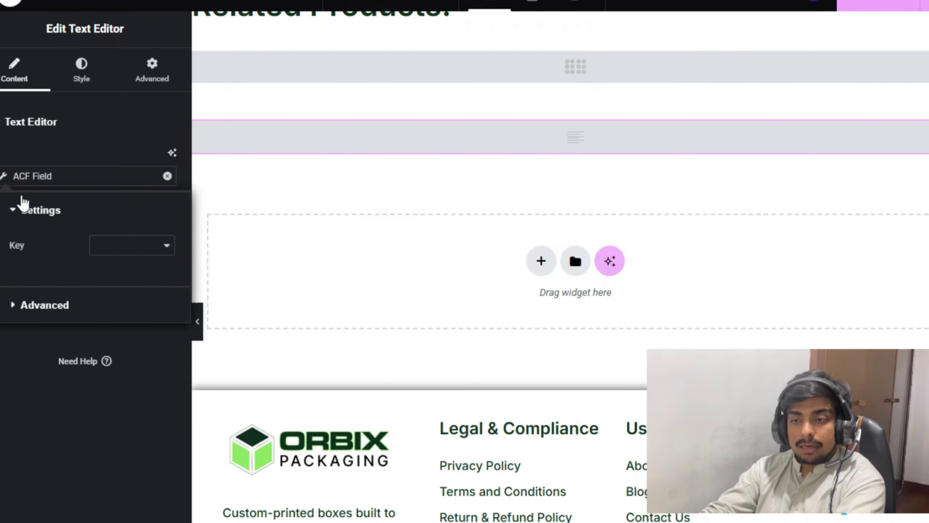
left_click(123, 249)
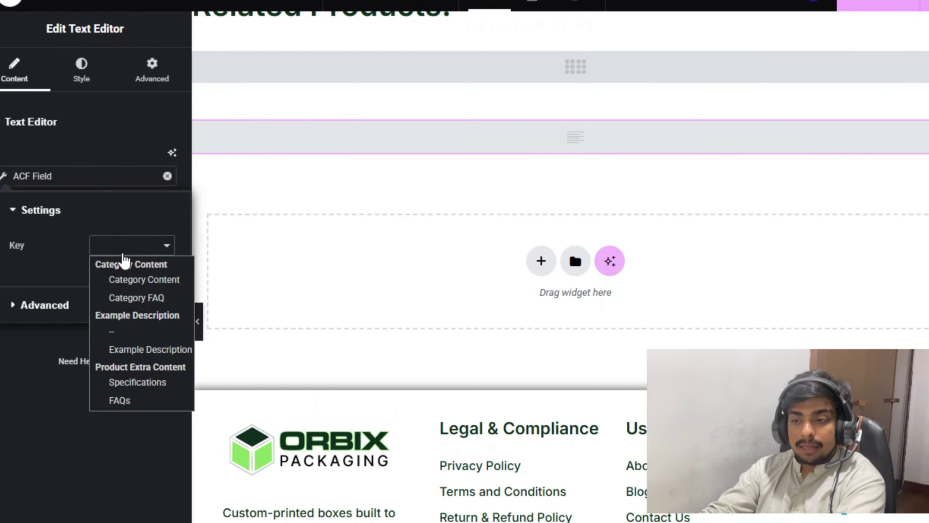
left_click(151, 349)
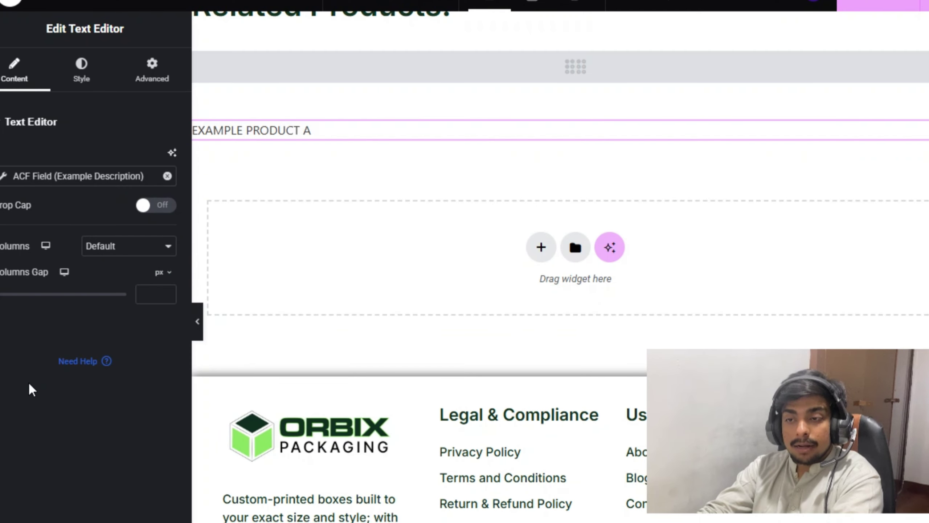
left_click(873, 7)
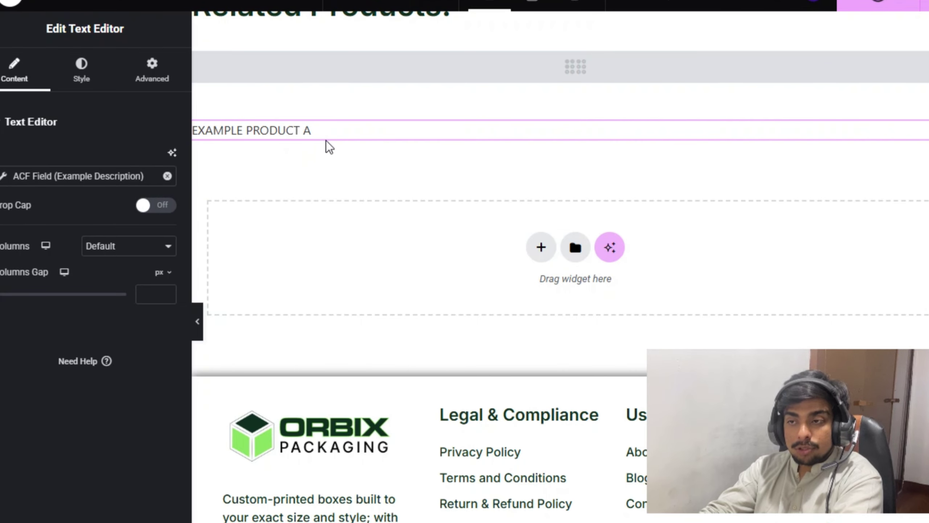
scroll(328, 149, "up", 10)
scroll(358, 146, "up", 10)
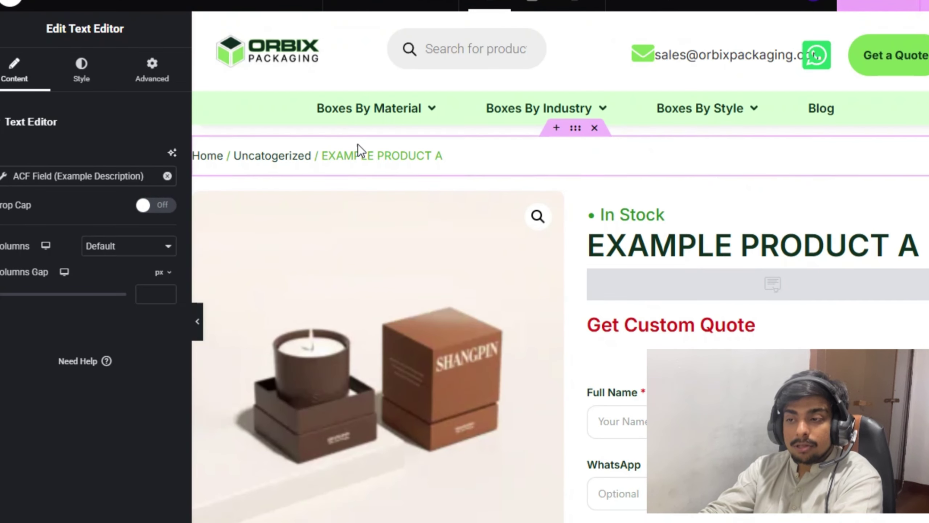
scroll(357, 145, "down", 8)
scroll(358, 146, "down", 10)
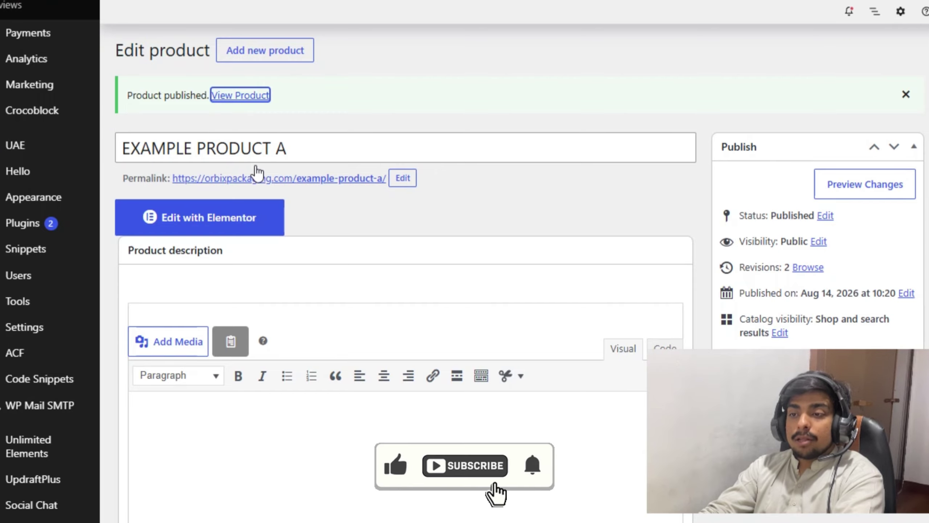
- Create a new WooCommerce product named "EXAMPLE PRODUCT B" and copy its name
left_click(395, 66)
left_click(234, 51)
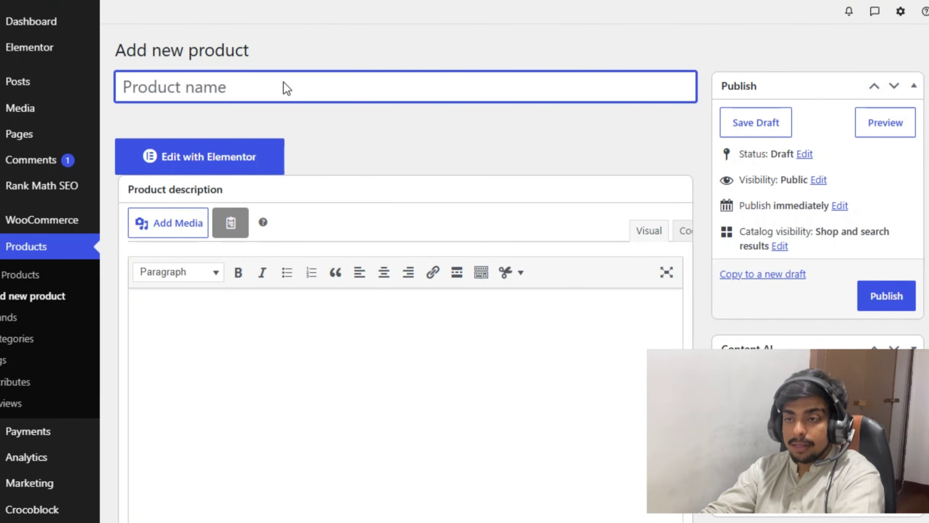
type("EXAMPLE PRODUCT A")
key("BackSpace")
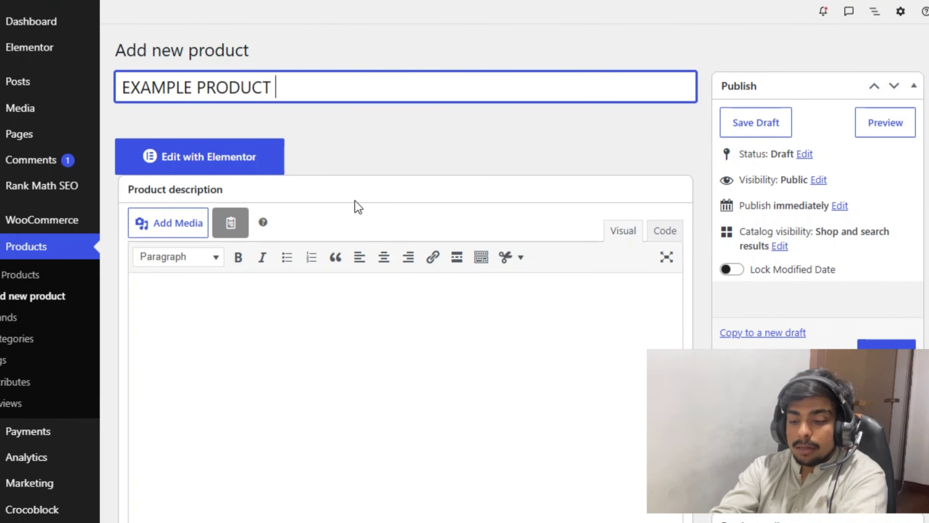
type("B")
key("ctrl+a")
key("ctrl+c")
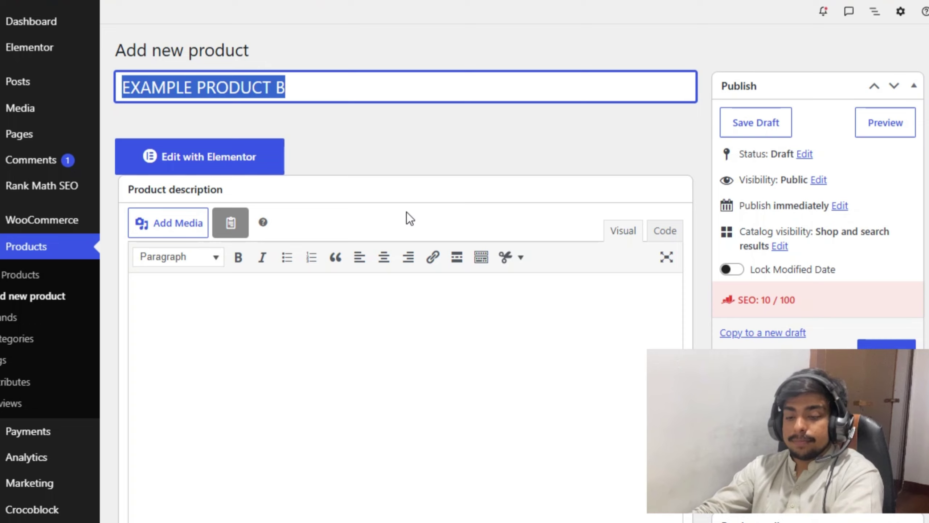
- Paste "EXAMPLE PRODUCT B" into the main product description
left_click(453, 147)
scroll(344, 156, "down", 3)
scroll(293, 311, "up", 3)
left_click(278, 343)
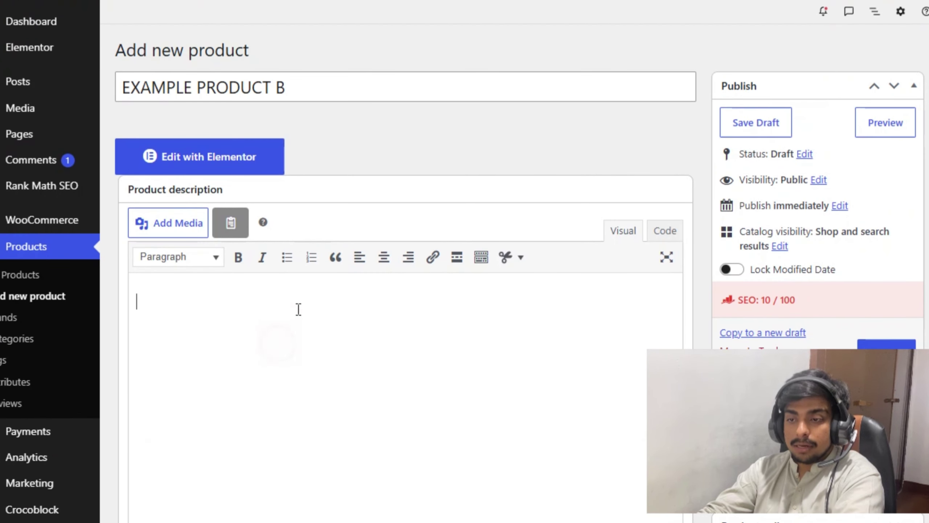
key("ctrl+v")
- Paste "EXAMPLE PRODUCT B" into the Example Description, Specifications and FAQs fields
scroll(344, 203, "down", 10)
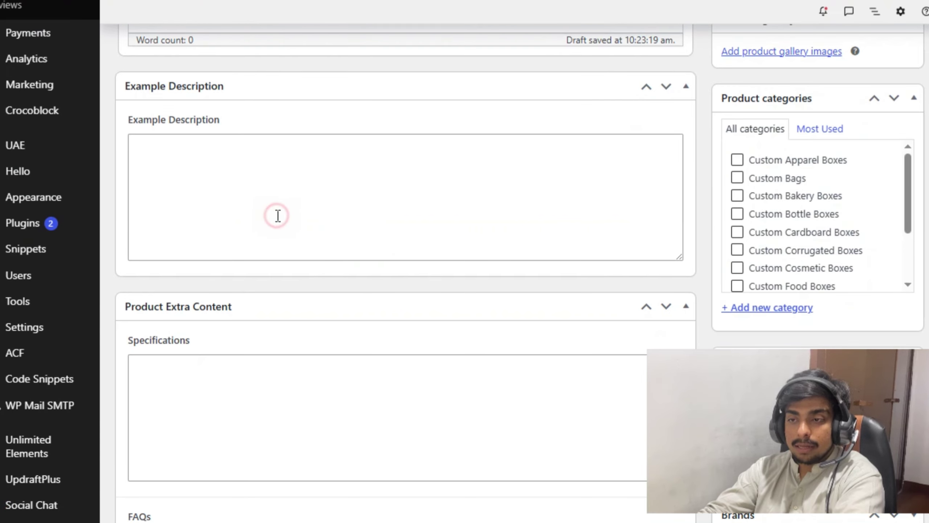
left_click(267, 201)
key("ctrl+v")
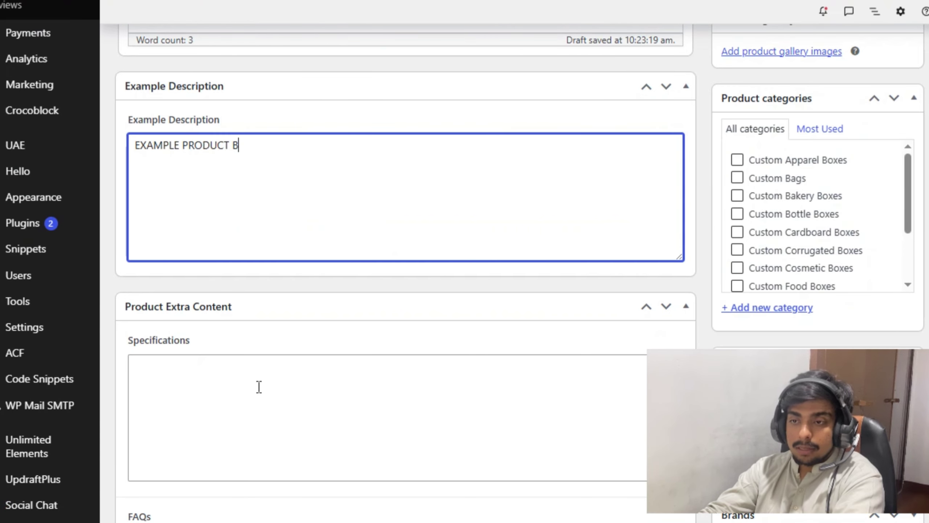
left_click(258, 387)
key("ctrl+v")
scroll(267, 304, "down", 5)
left_click(243, 347)
key("ctrl+v")
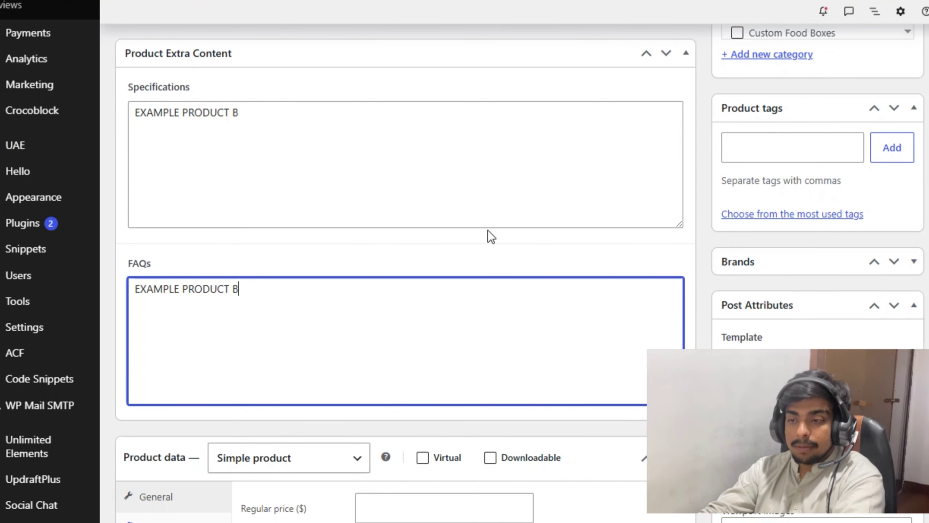
- Set the product image to Printed Luxury Candle Packaging from the media library
scroll(676, 254, "up", 15)
scroll(766, 198, "down", 5)
left_click(763, 227)
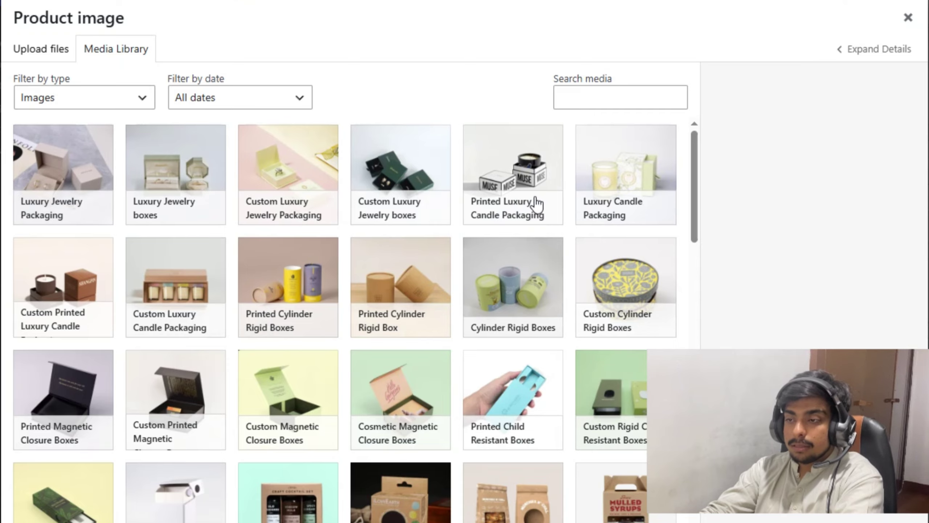
left_click(529, 191)
left_click(867, 520)
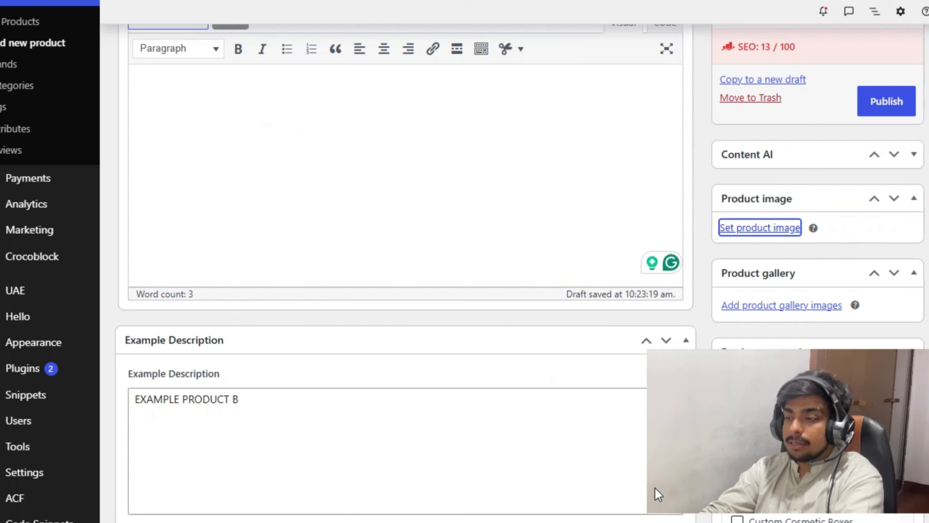
- Publish EXAMPLE PRODUCT B
left_click(916, 104)
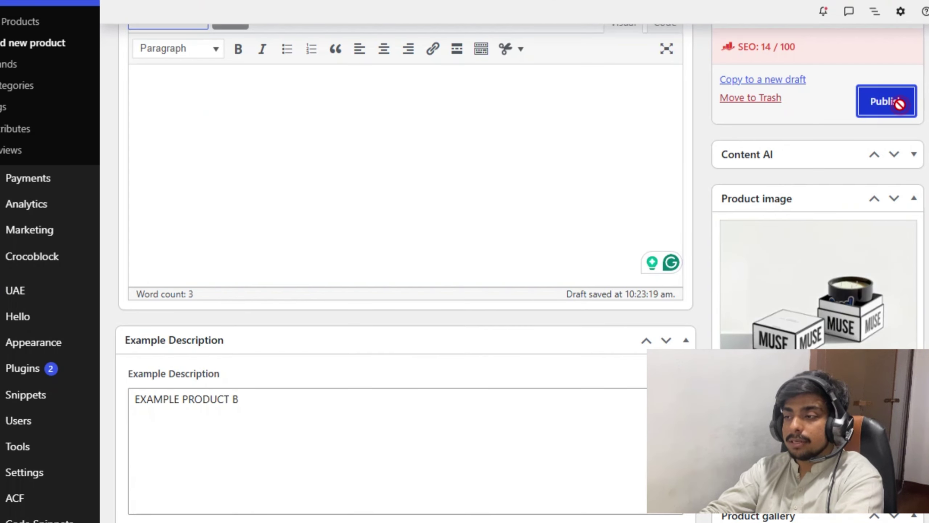
scroll(514, 252, "down", 10)
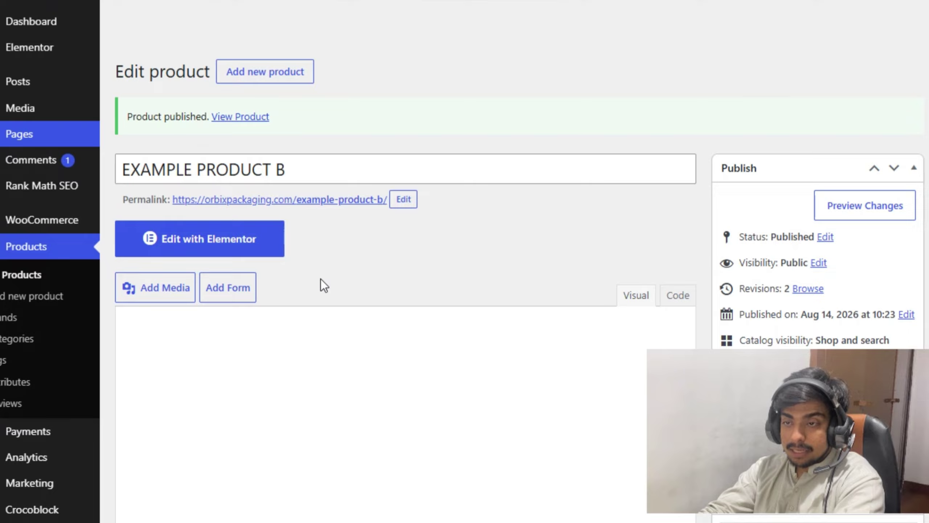
scroll(321, 278, "down", 6)
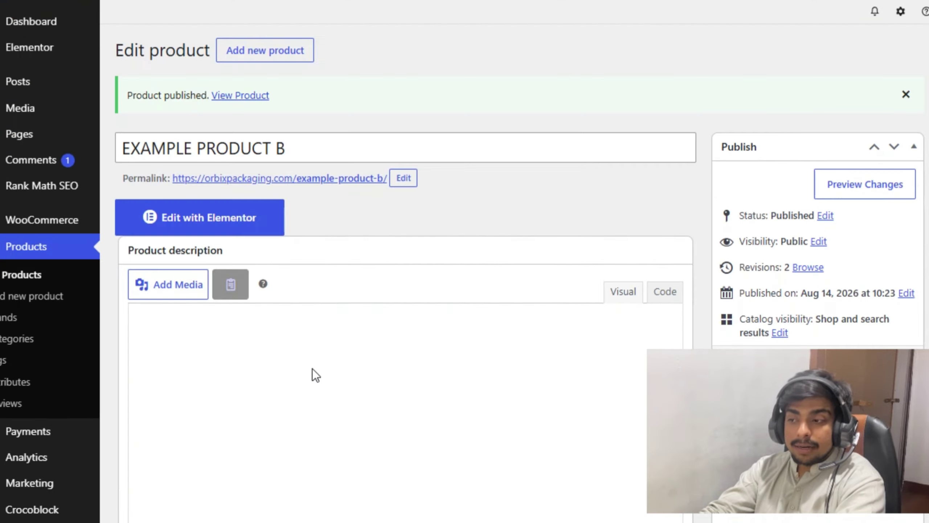
- Review EXAMPLE PRODUCT B's description and custom fields in the editor and open its live product page
scroll(311, 372, "down", 6)
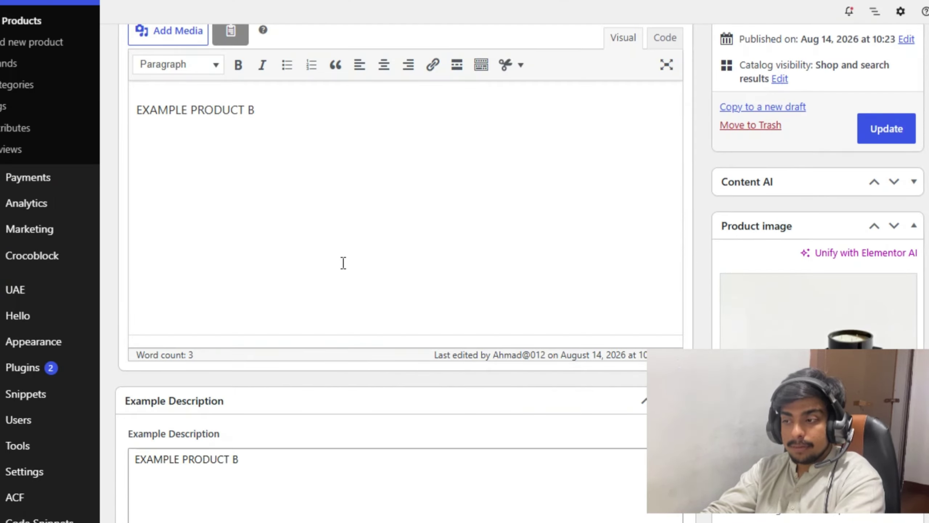
scroll(351, 303, "down", 6)
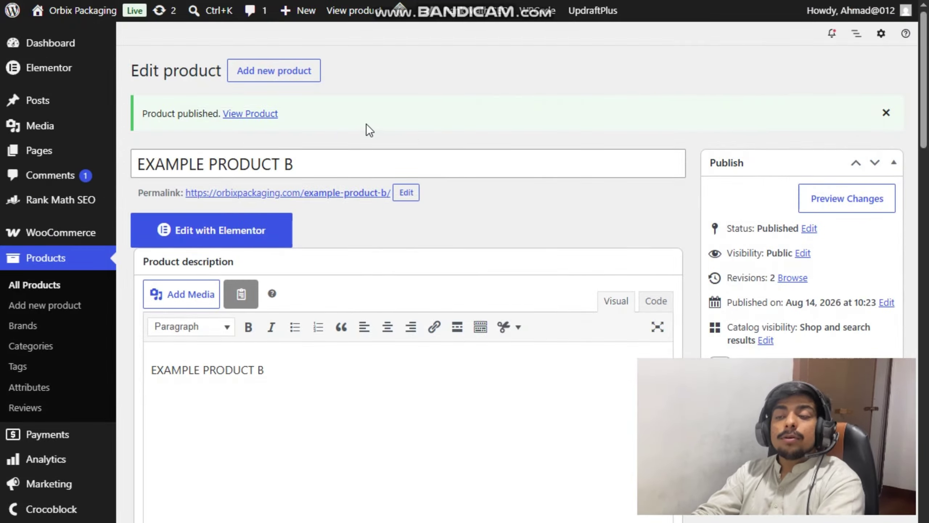
left_click(264, 115)
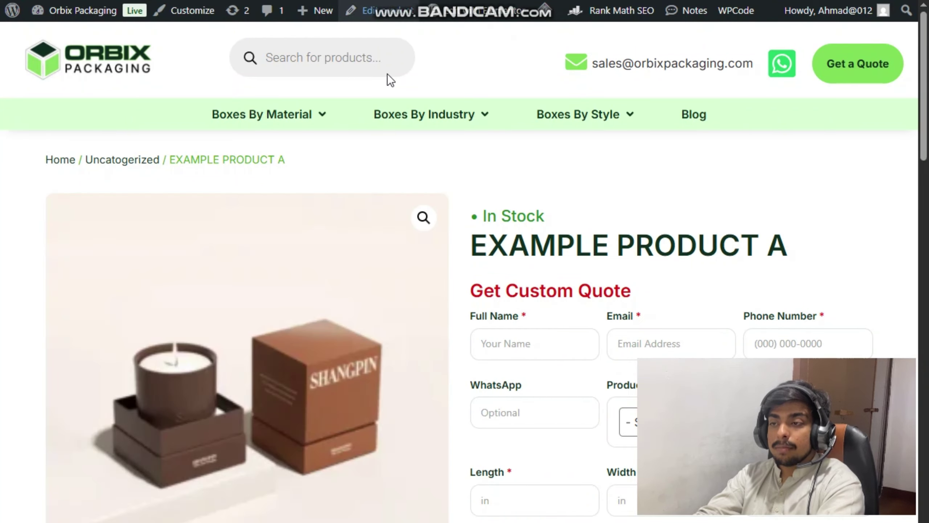
- Look through EXAMPLE PRODUCT A's live page, from the product header to the Related Products section
mouse_move(400, 125)
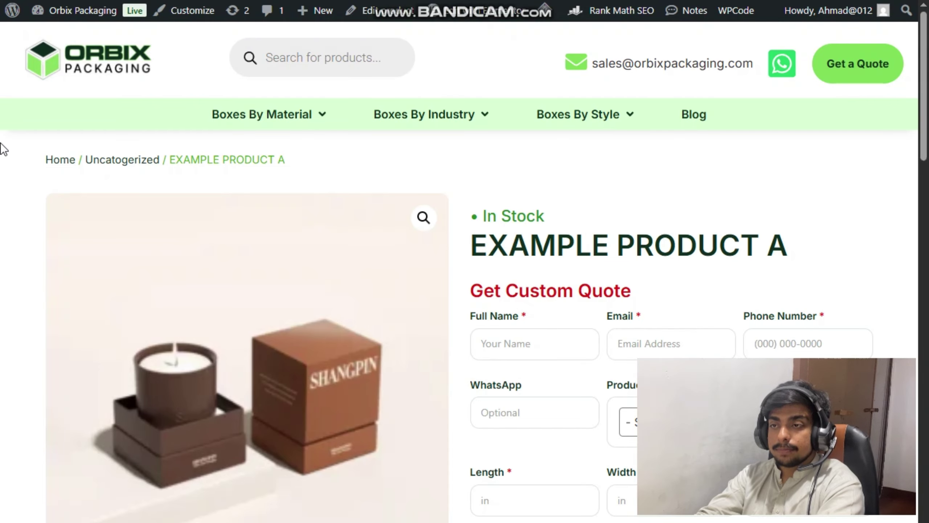
scroll(373, 202, "down", 9)
scroll(374, 202, "up", 5)
scroll(373, 201, "down", 9)
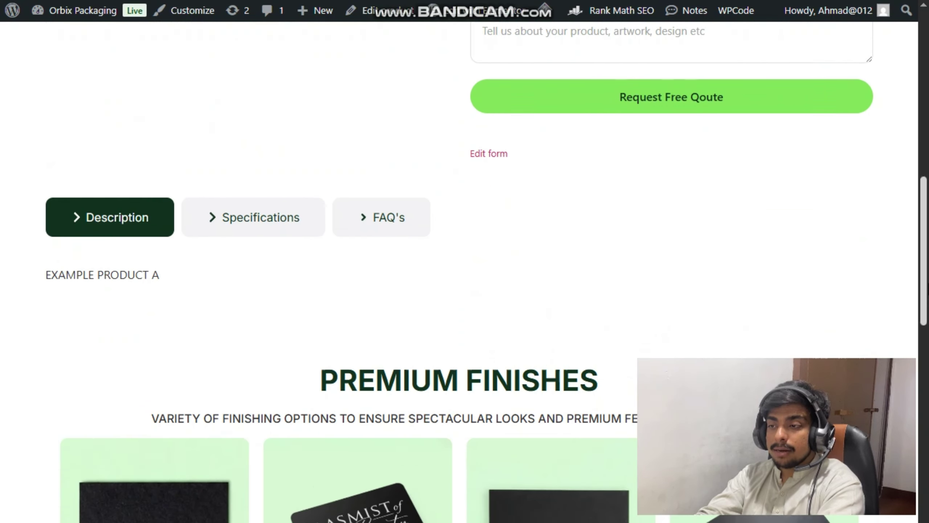
scroll(373, 201, "down", 12)
scroll(373, 202, "up", 3)
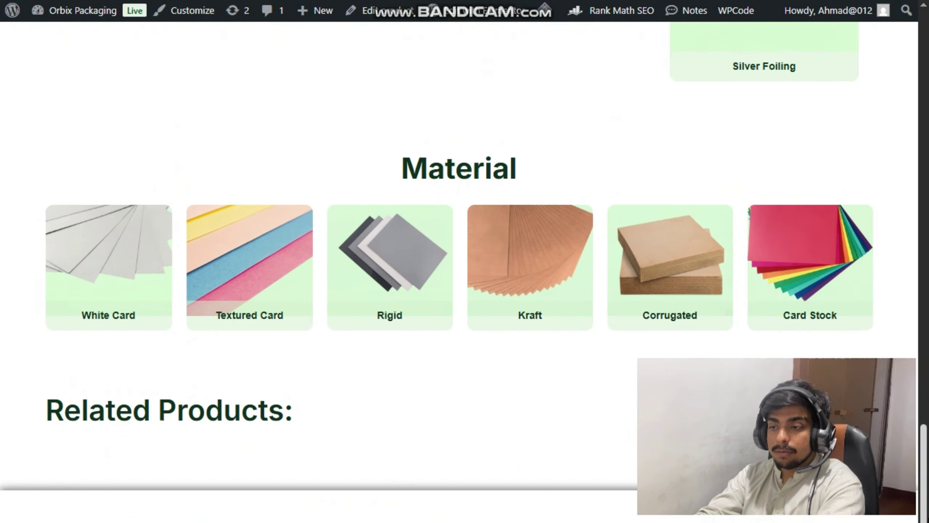
scroll(927, 202, "down", 4)
scroll(928, 202, "up", 15)
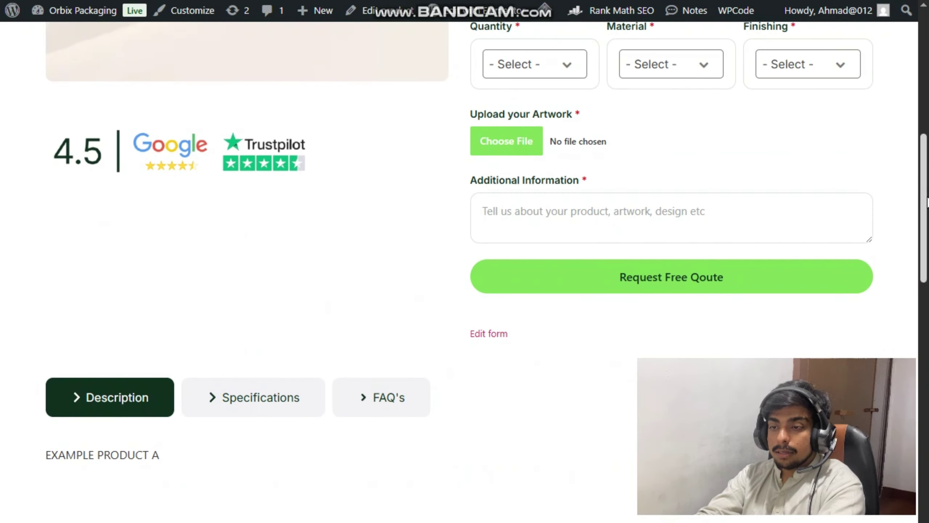
scroll(928, 201, "up", 10)
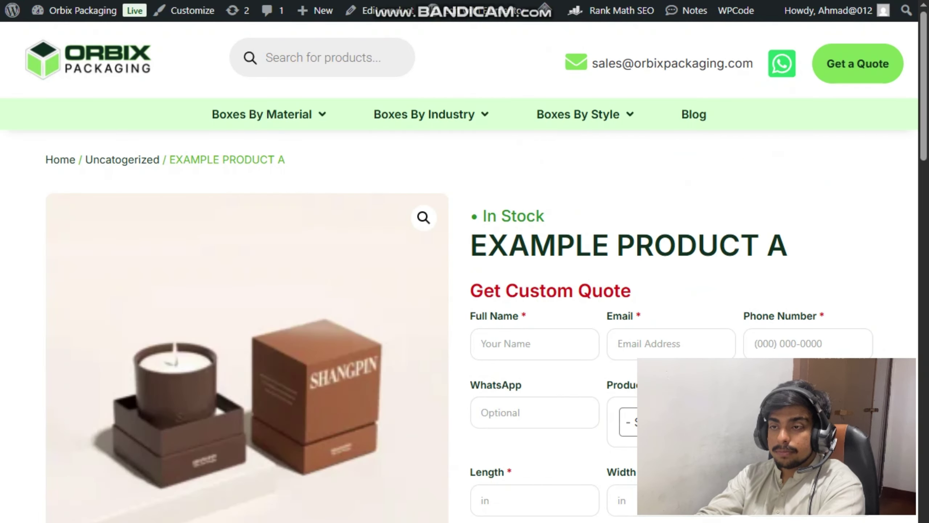
- Find and highlight the dynamic description text beneath Related Products on EXAMPLE PRODUCT A's page
mouse_move(376, 141)
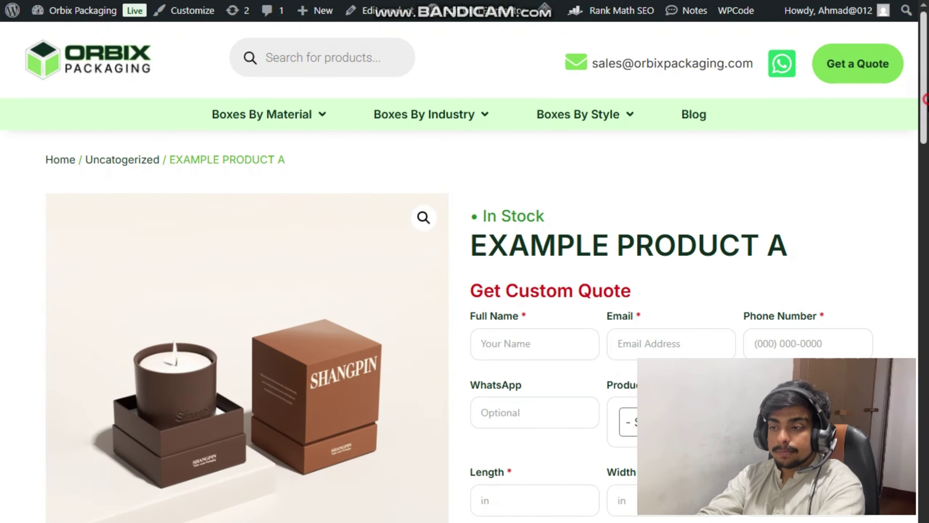
left_click_drag(927, 100, 920, 497)
scroll(176, 479, "down", 7)
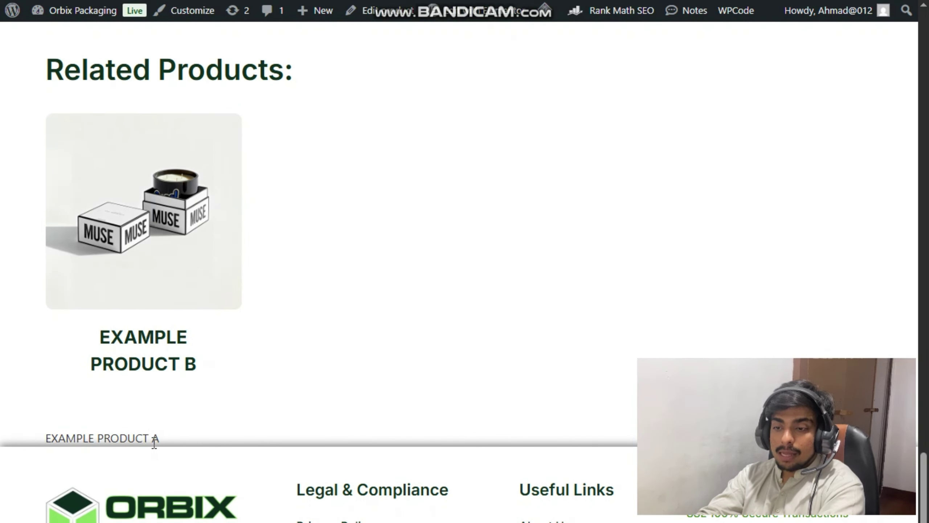
triple_click(157, 437)
left_click(176, 442)
left_click_drag(179, 439, 37, 441)
left_click(63, 440)
triple_click(63, 440)
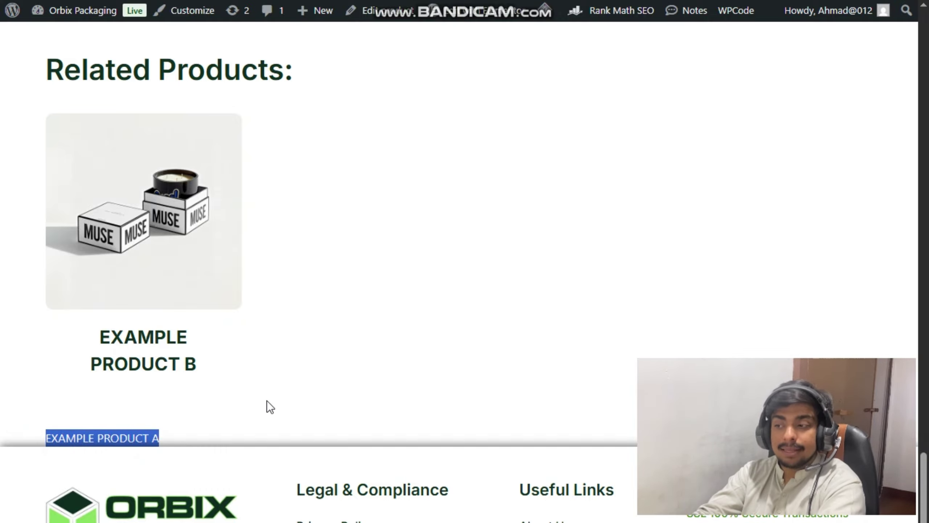
left_click(288, 400)
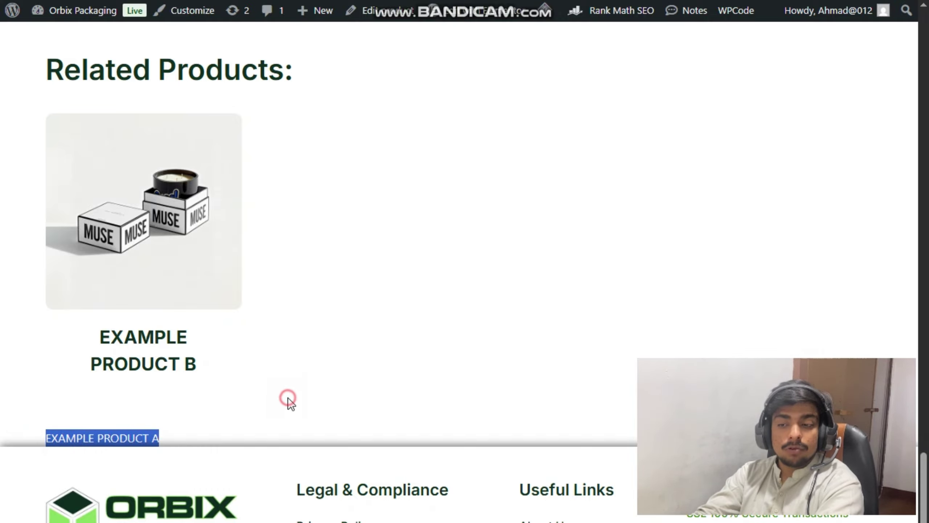
- Check the dynamic description text beneath Related Products on EXAMPLE PRODUCT B's live page
left_click(271, 0)
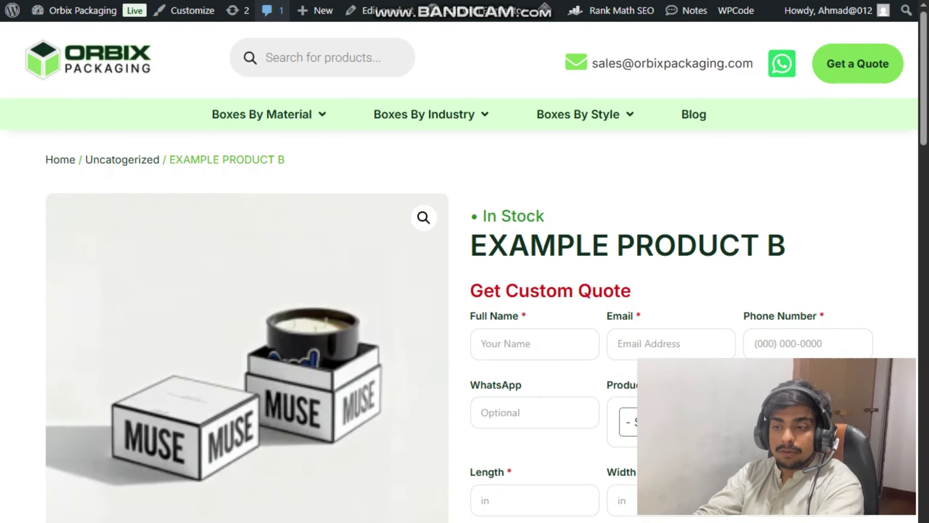
left_click(309, 1)
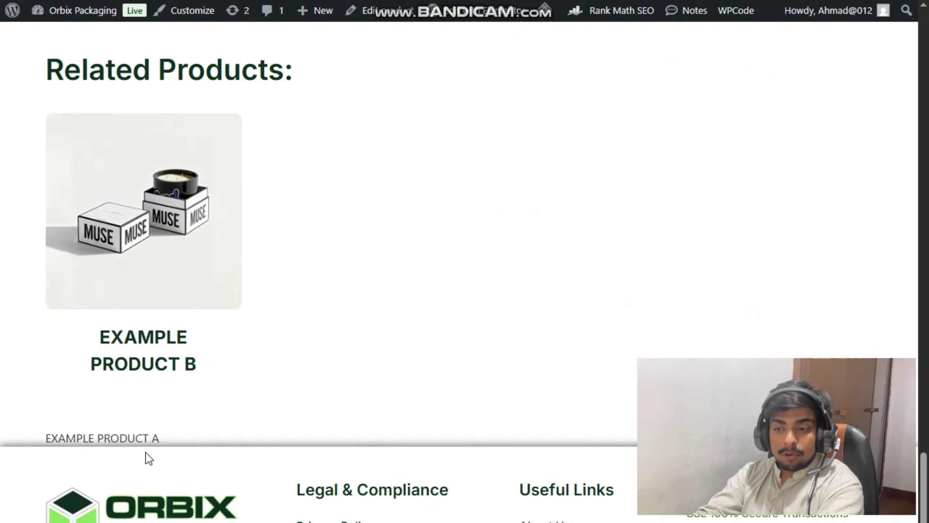
left_click(271, 0)
left_click_drag(927, 62, 927, 518)
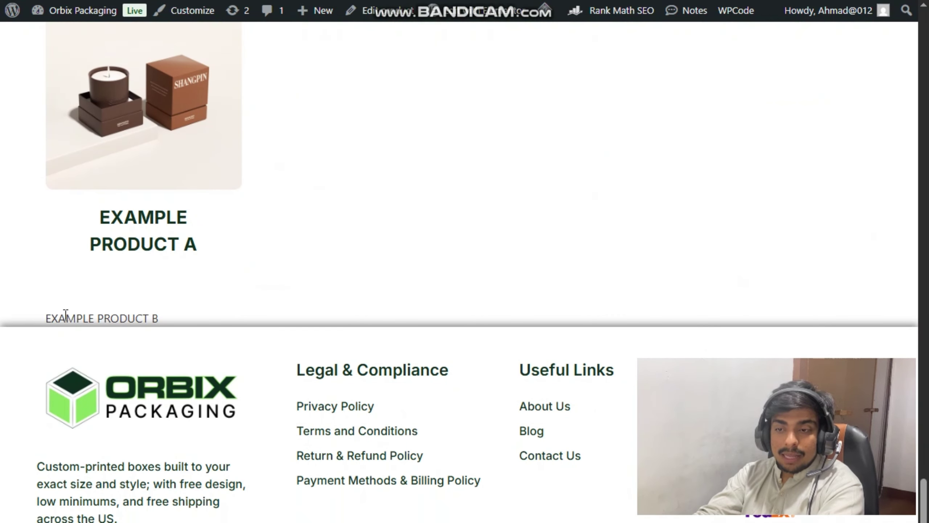
left_click_drag(37, 316, 155, 316)
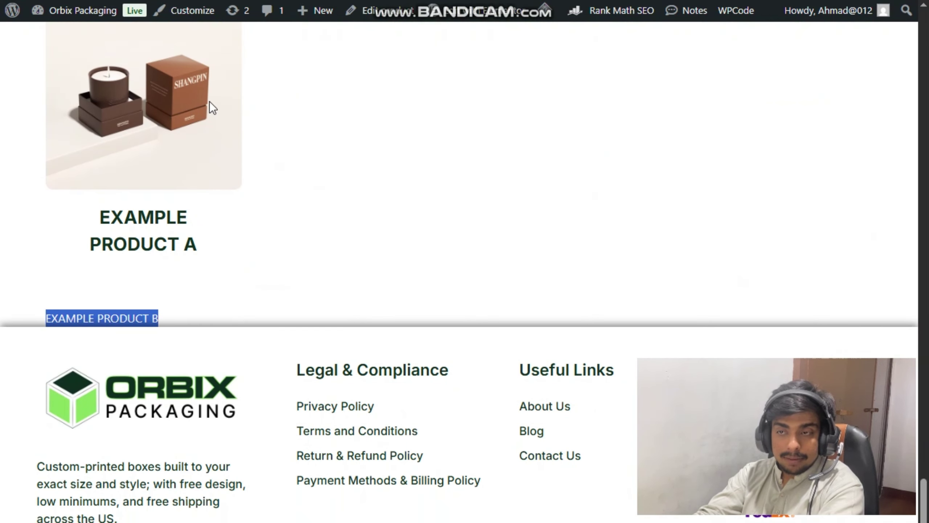
- Return to EXAMPLE PRODUCT A's page to compare its dynamic text and review the product header
left_click(175, 1)
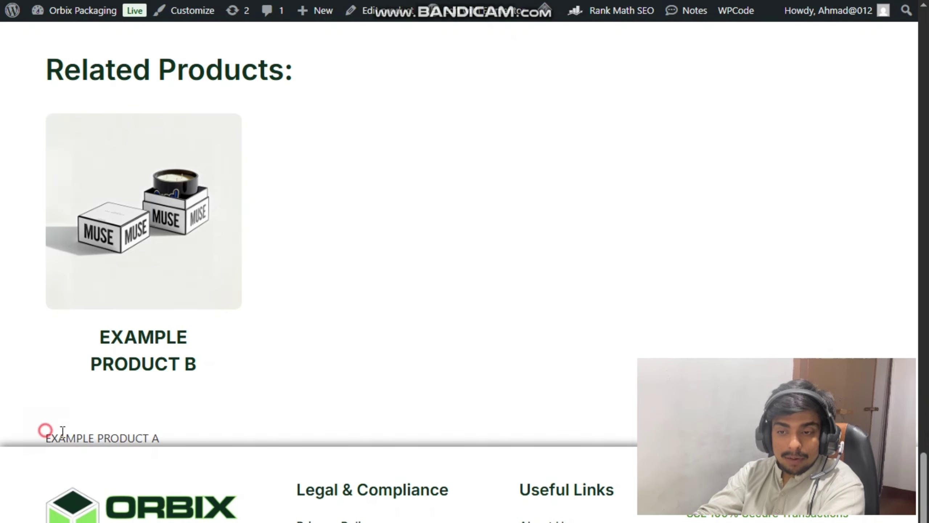
left_click_drag(45, 431, 175, 436)
scroll(384, 392, "up", 15)
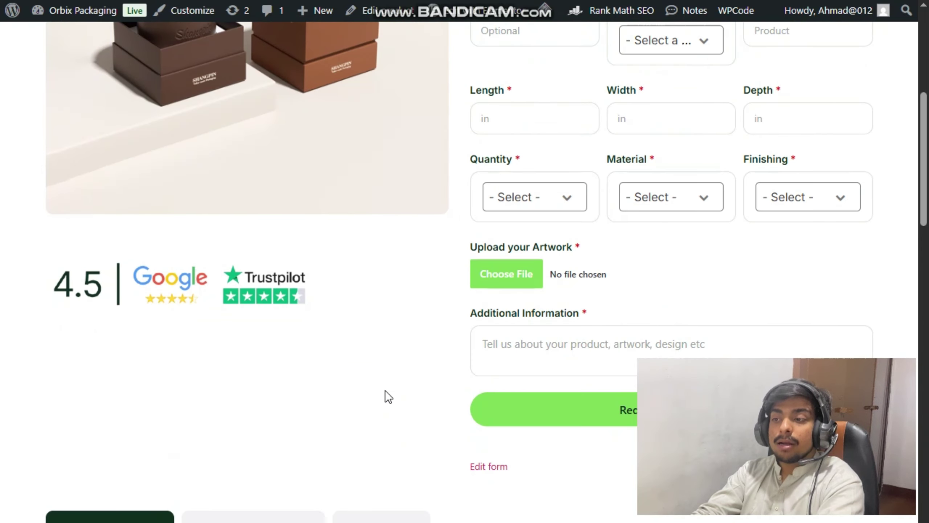
scroll(385, 391, "up", 5)
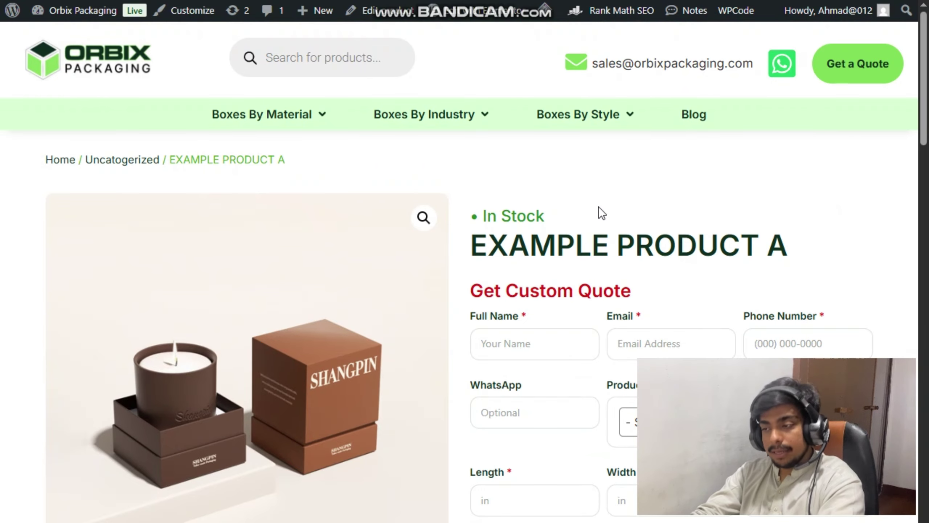
mouse_move(926, 132)
left_mouse_down()
mouse_move(928, 317)
mouse_move(928, 135)
left_mouse_up()
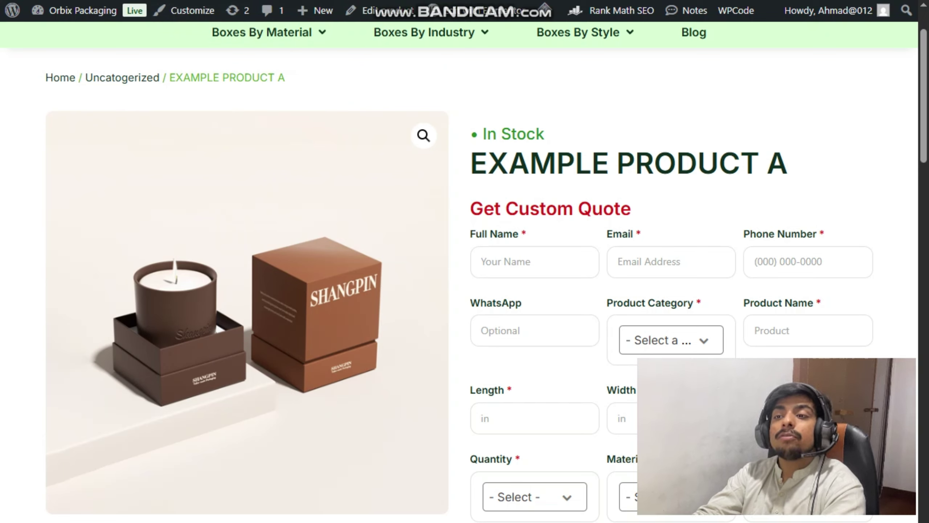
- Examine the Example Description and Product Extra Content fields in EXAMPLE PRODUCT B's editor
left_click(154, 1)
scroll(298, 295, "down", 7)
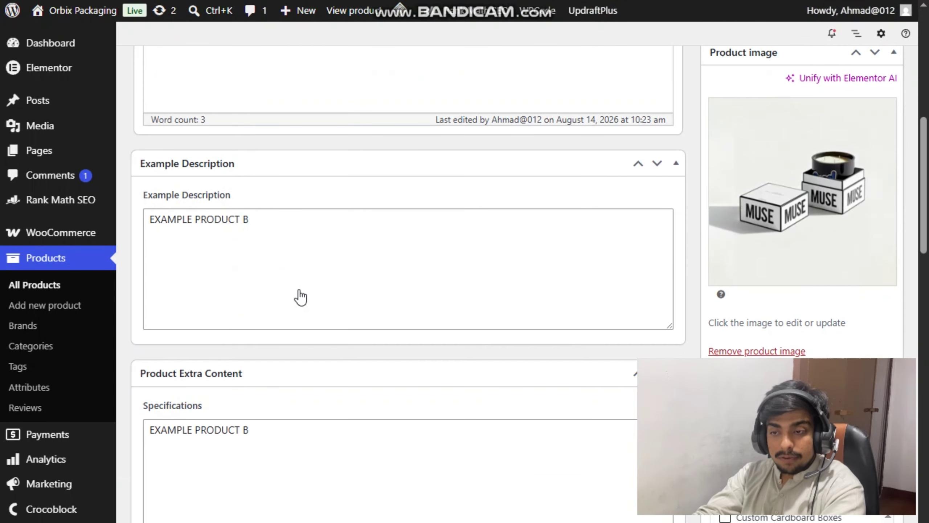
scroll(311, 300, "up", 4)
scroll(314, 307, "up", 6)
scroll(338, 347, "down", 14)
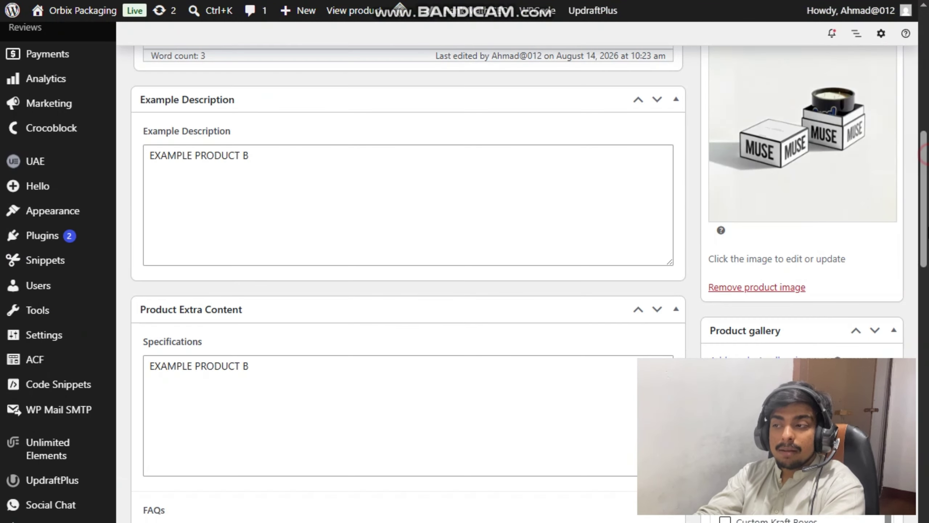
scroll(250, 329, "up", 3)
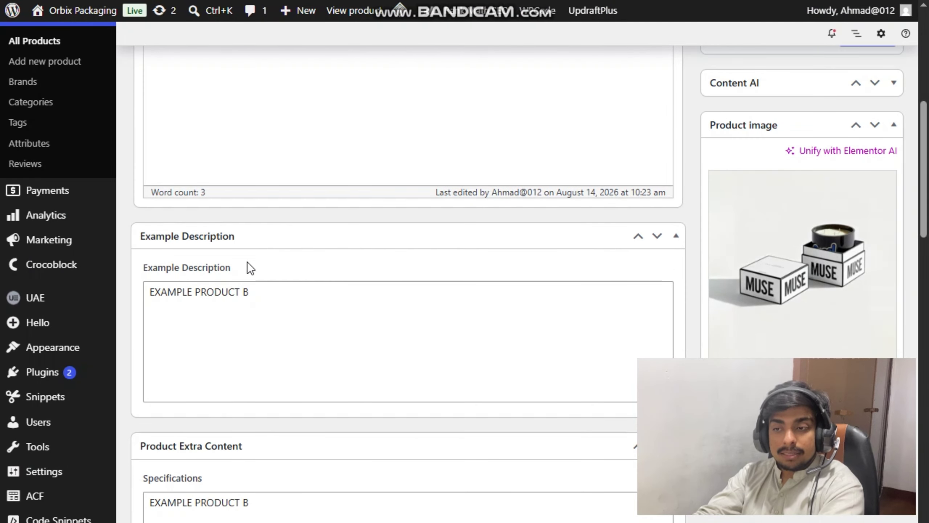
- Recheck where the Example Description field's text is displayed at the end of EXAMPLE PRODUCT A's live page
left_click(249, 0)
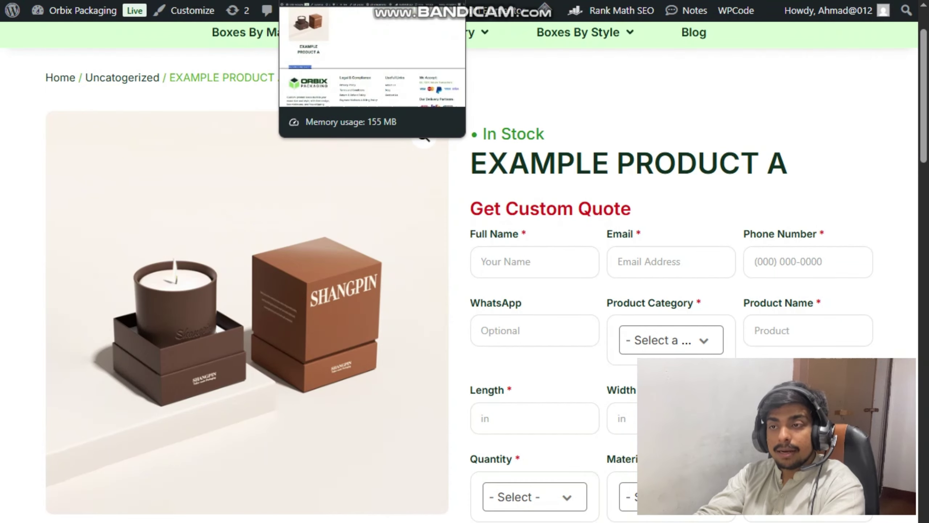
left_click(315, 0)
left_click(249, 0)
scroll(380, 205, "down", 10)
scroll(381, 205, "down", 15)
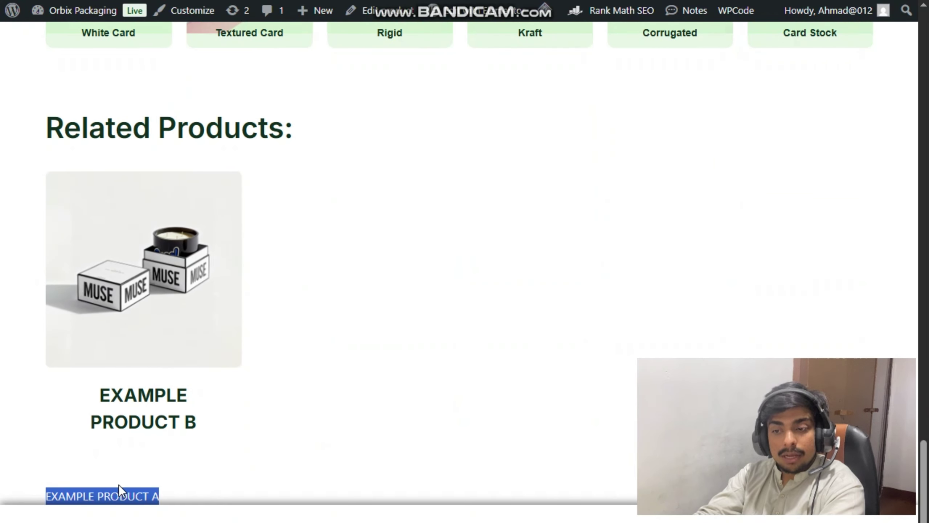
double_click(122, 496)
left_click(185, 497)
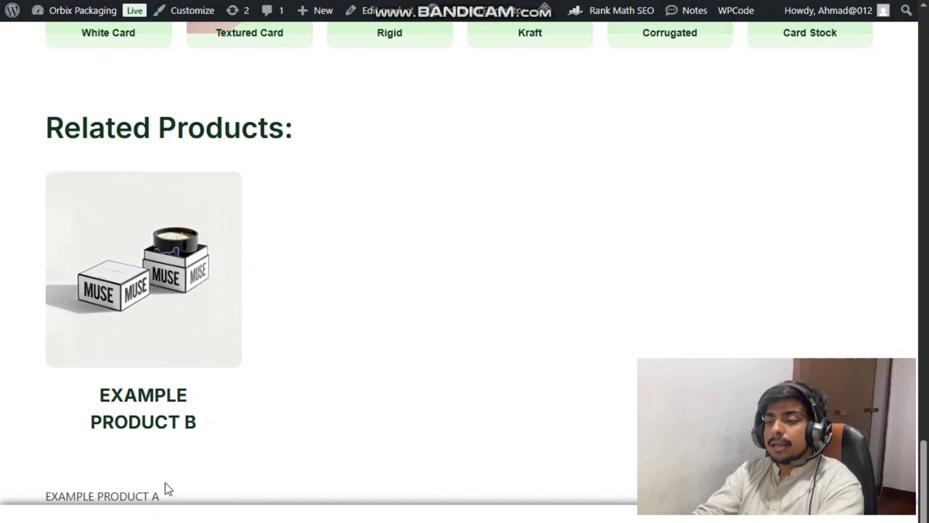
scroll(295, 391, "up", 20)
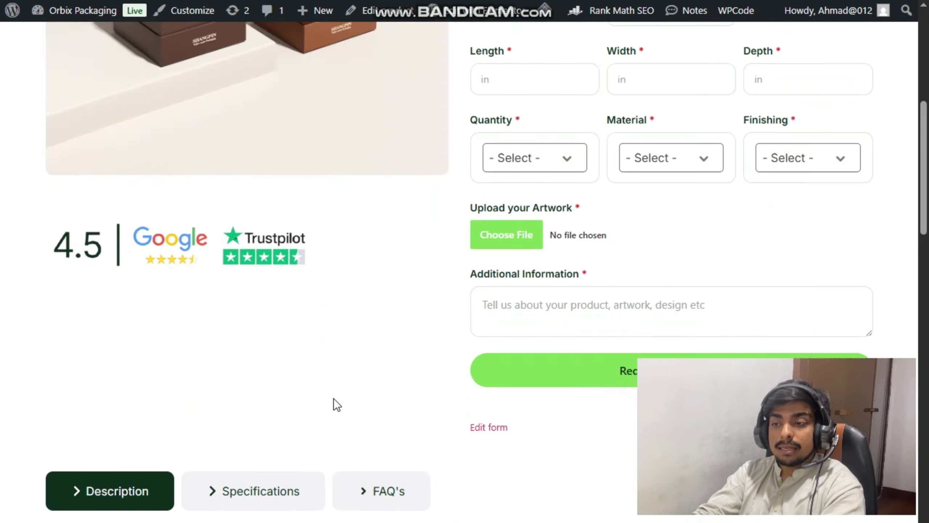
scroll(334, 398, "up", 10)
scroll(334, 398, "down", 1)
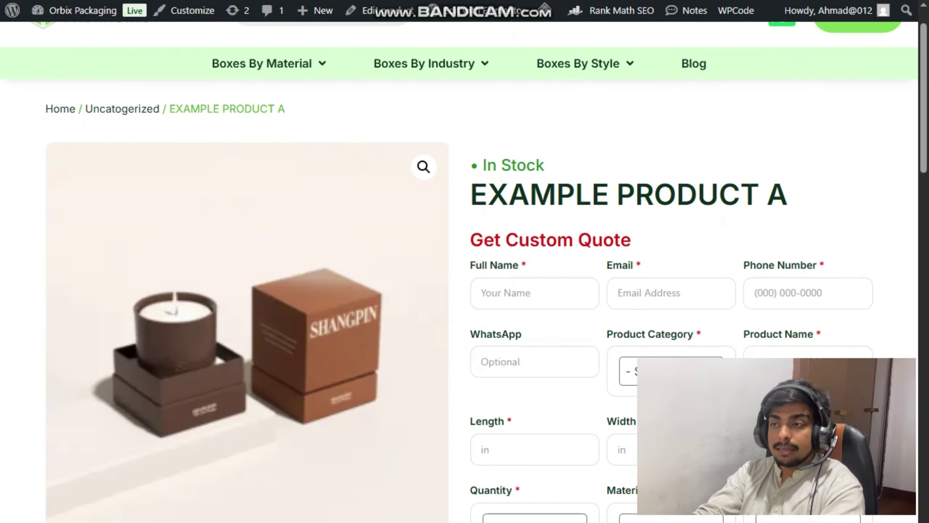
- Switch to the live Luxury Jewelry Boxes product page and examine its full Description content
scroll(629, 176, "down", 15)
scroll(575, 304, "up", 8)
scroll(575, 304, "down", 4)
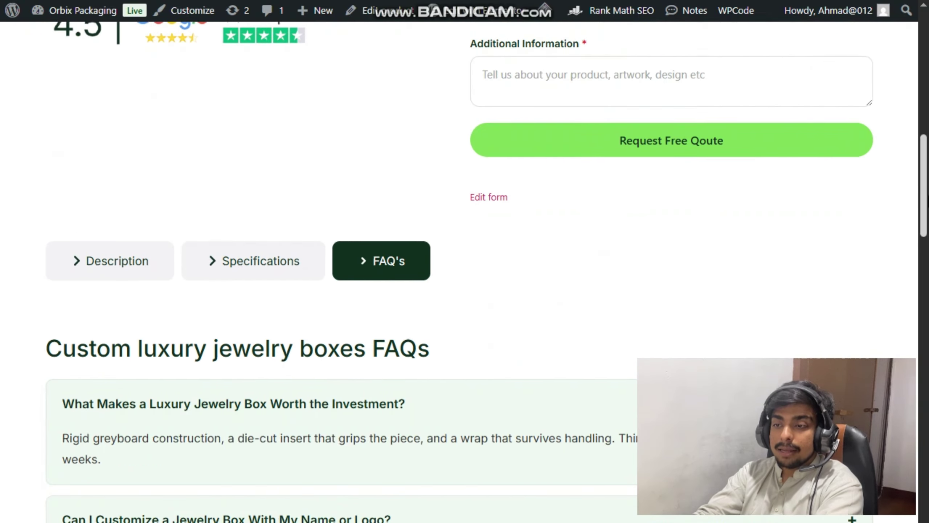
scroll(148, 163, "down", 3)
left_click(148, 162)
scroll(271, 290, "down", 10)
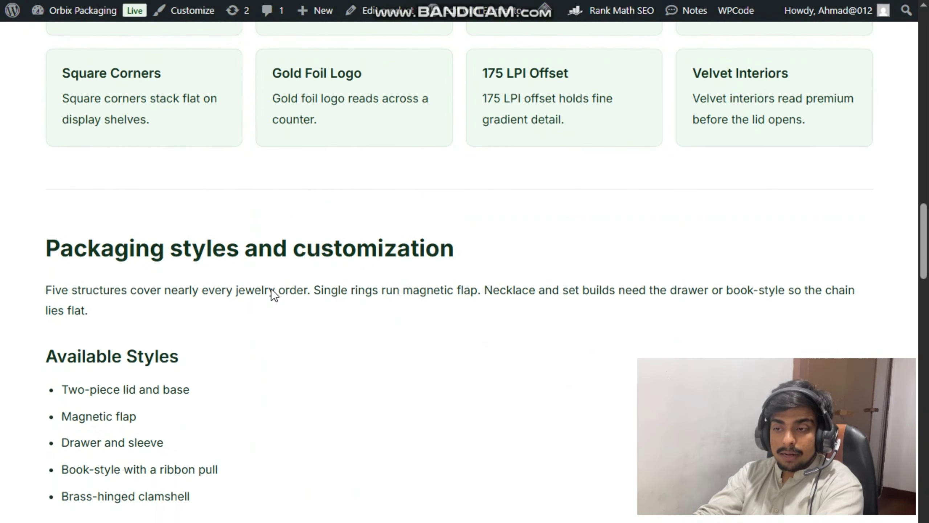
scroll(272, 289, "down", 5)
scroll(269, 295, "up", 12)
- Examine the Specifications table and FAQs of the Luxury Jewelry Boxes product and return to its header
left_click(270, 145)
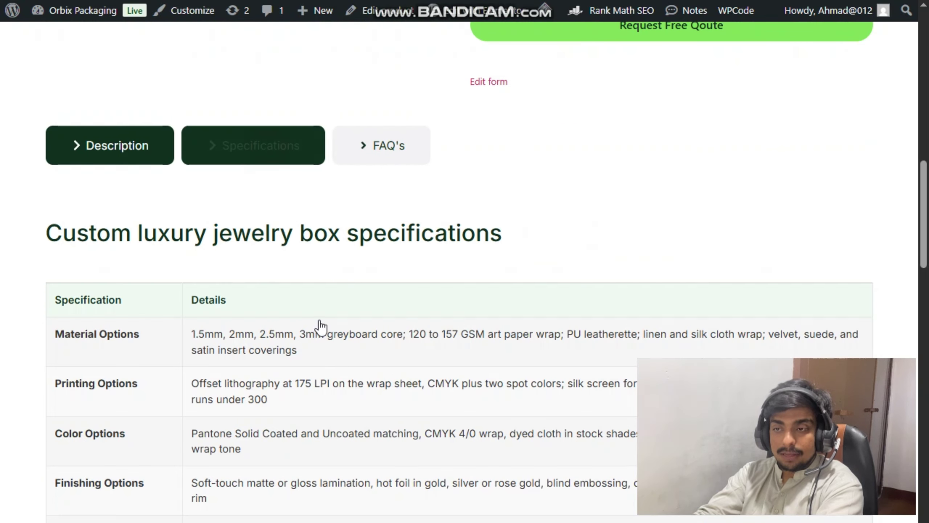
scroll(383, 317, "down", 5)
scroll(301, 260, "up", 10)
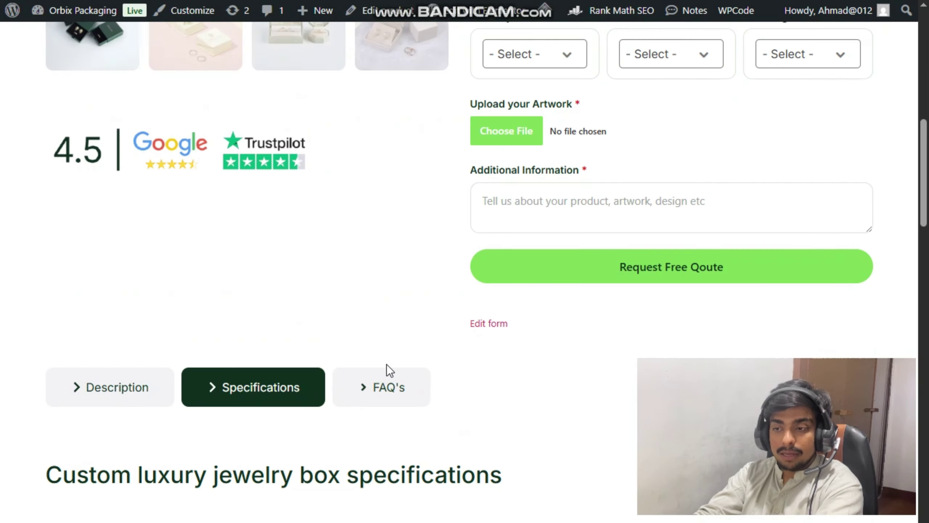
left_click(387, 374)
scroll(400, 447, "down", 10)
scroll(492, 384, "up", 5)
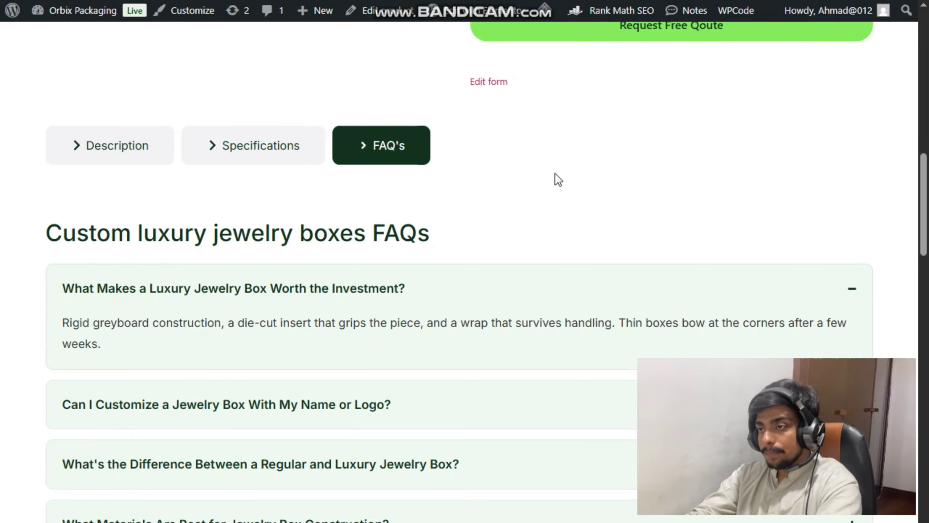
scroll(581, 168, "up", 10)
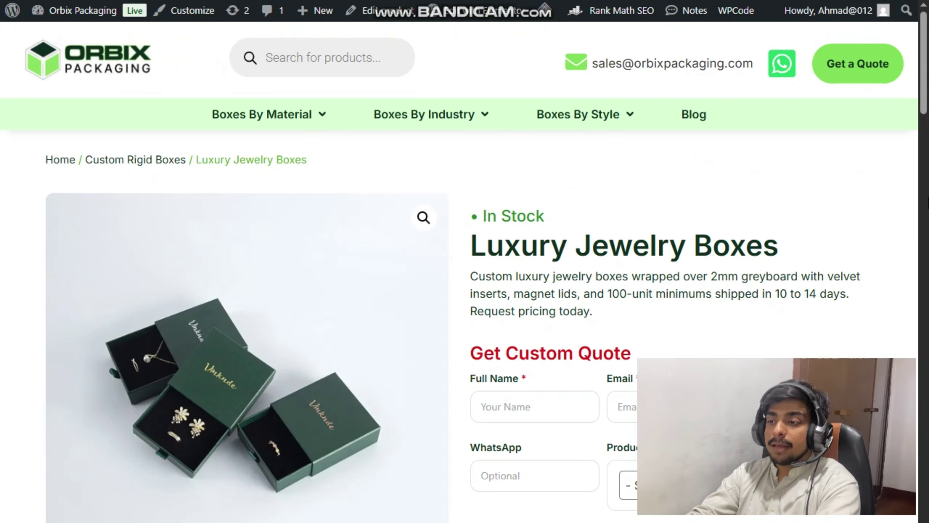
scroll(464, 271, "down", 1)
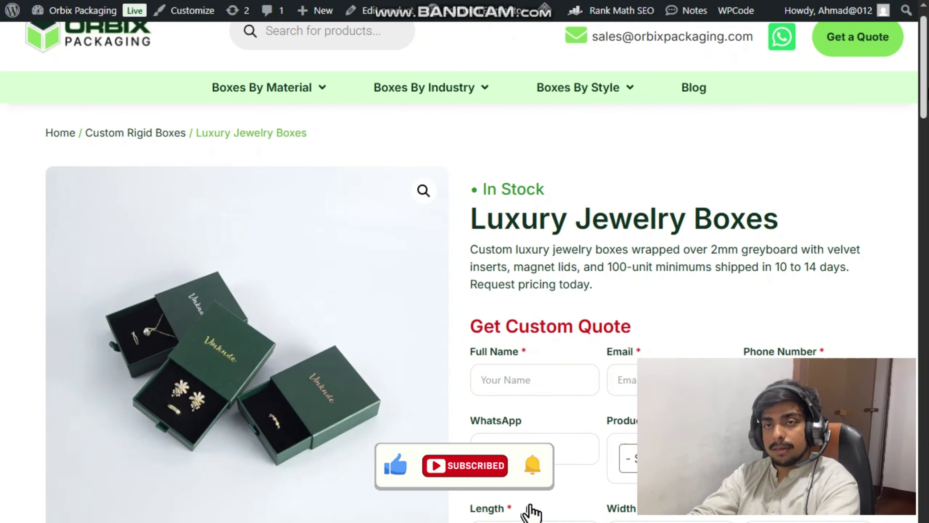
scroll(464, 271, "up", 1)
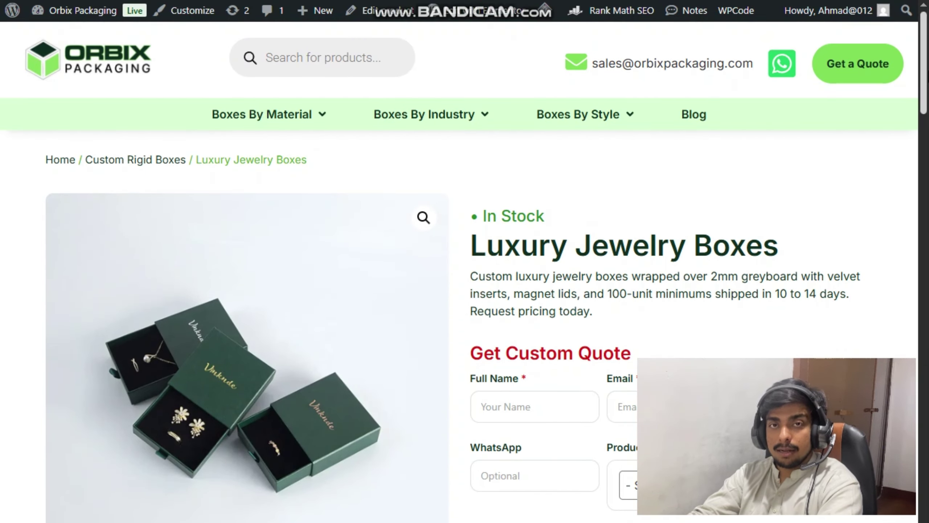